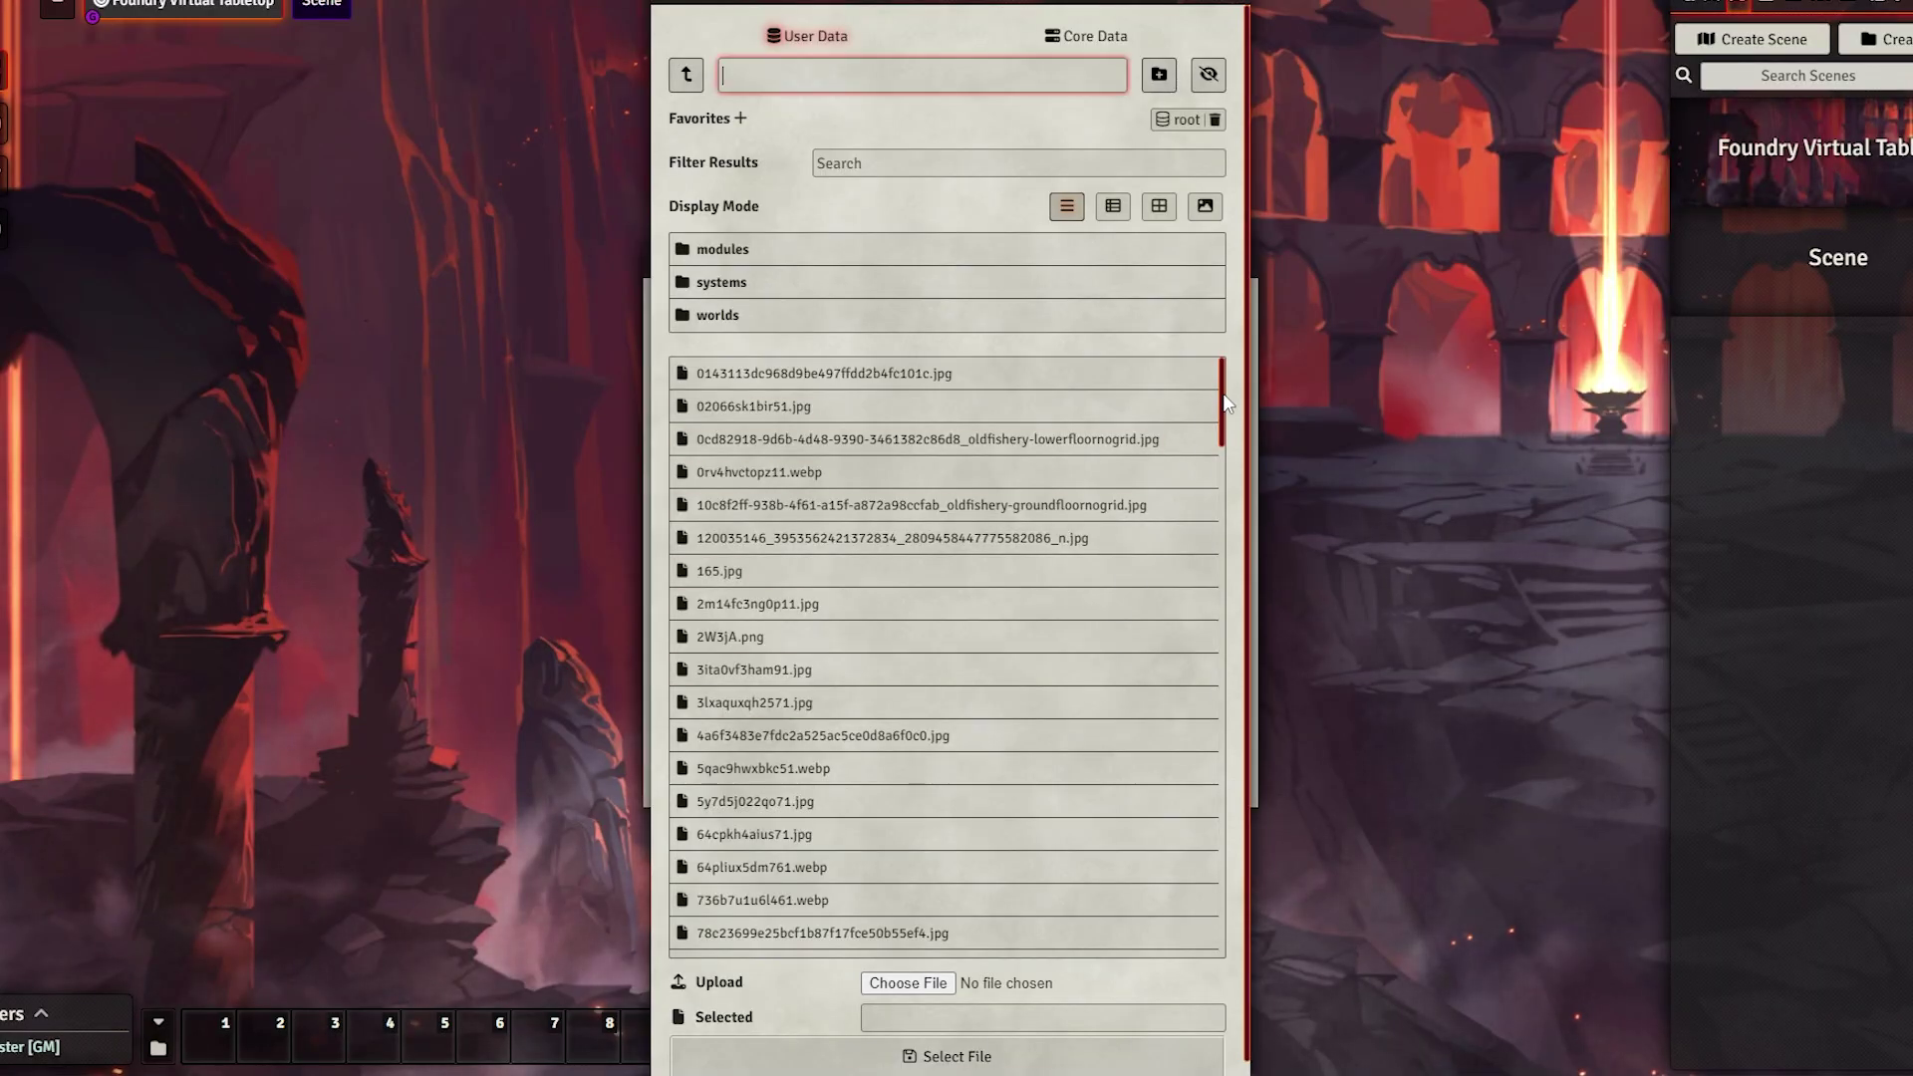
drag(1228, 403, 1303, 797)
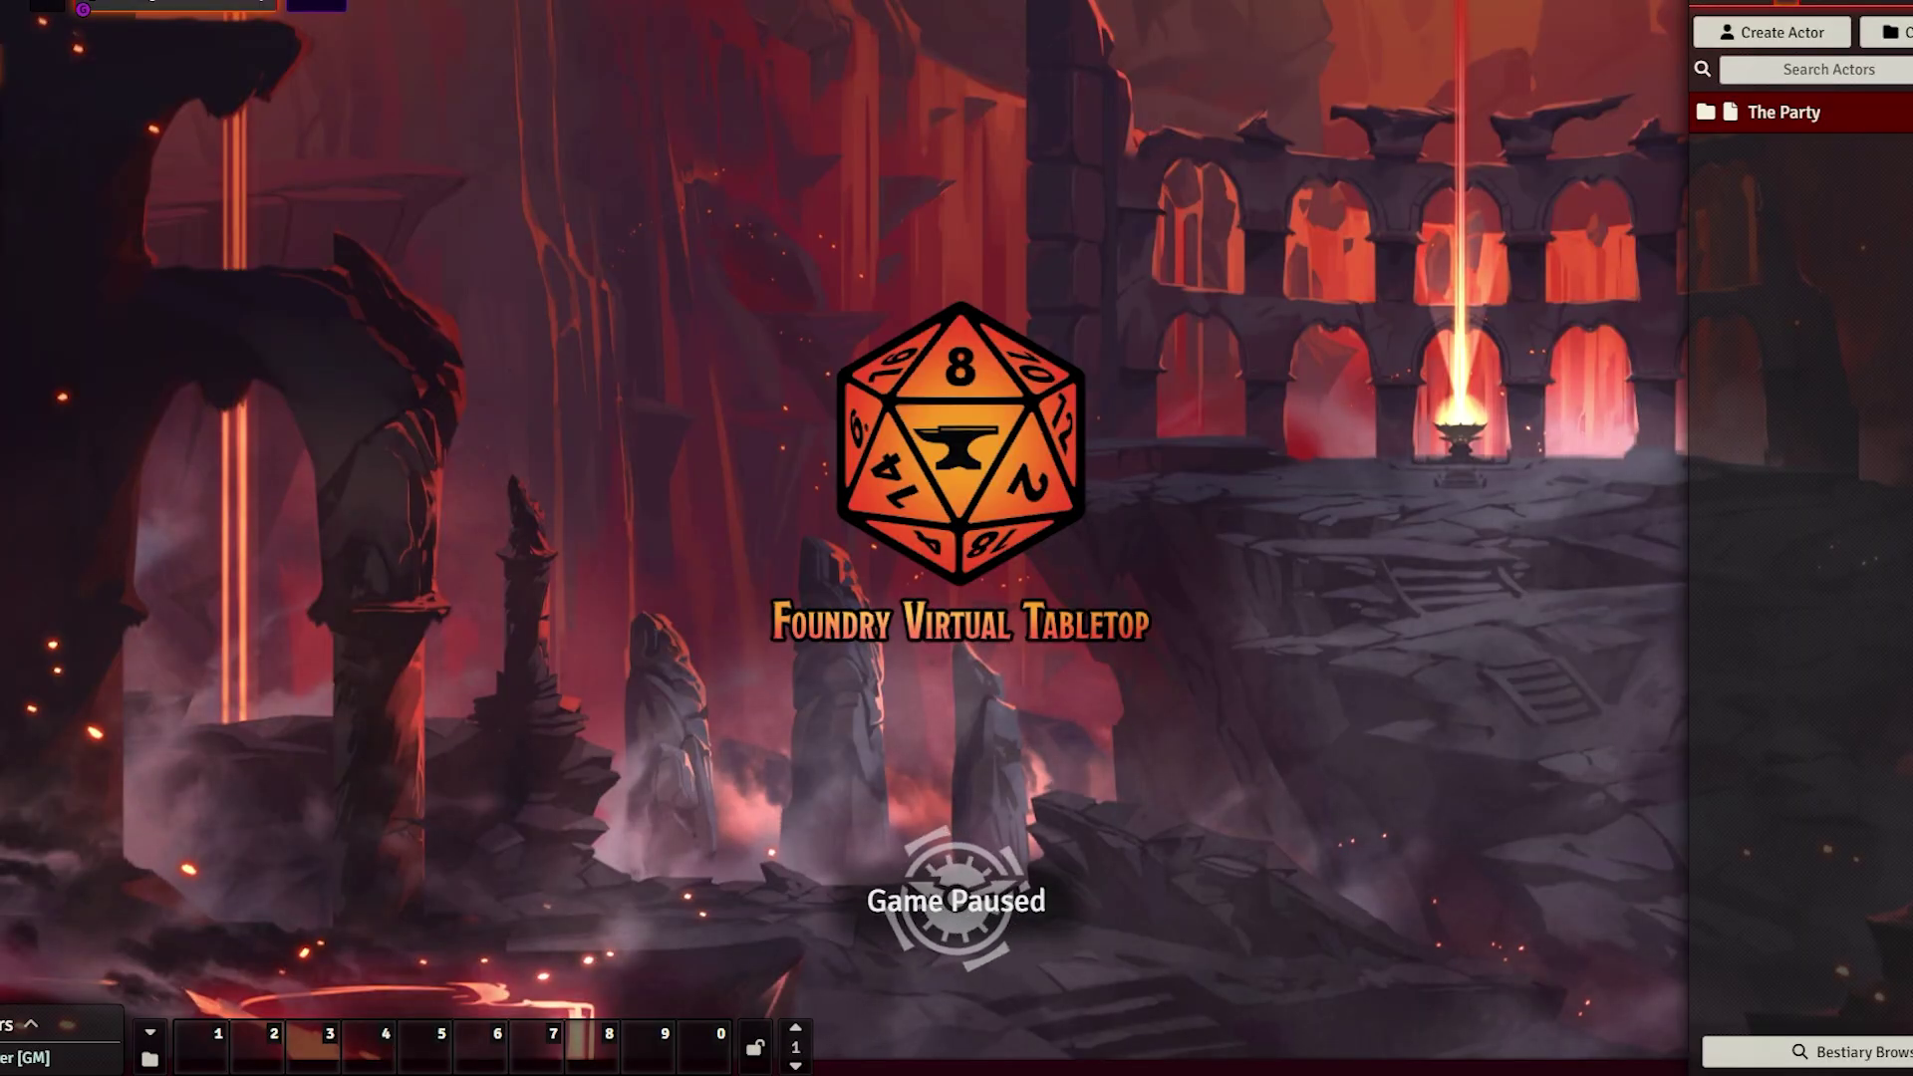
Step: Create a new Player Character actor named Boblin
click(1773, 32)
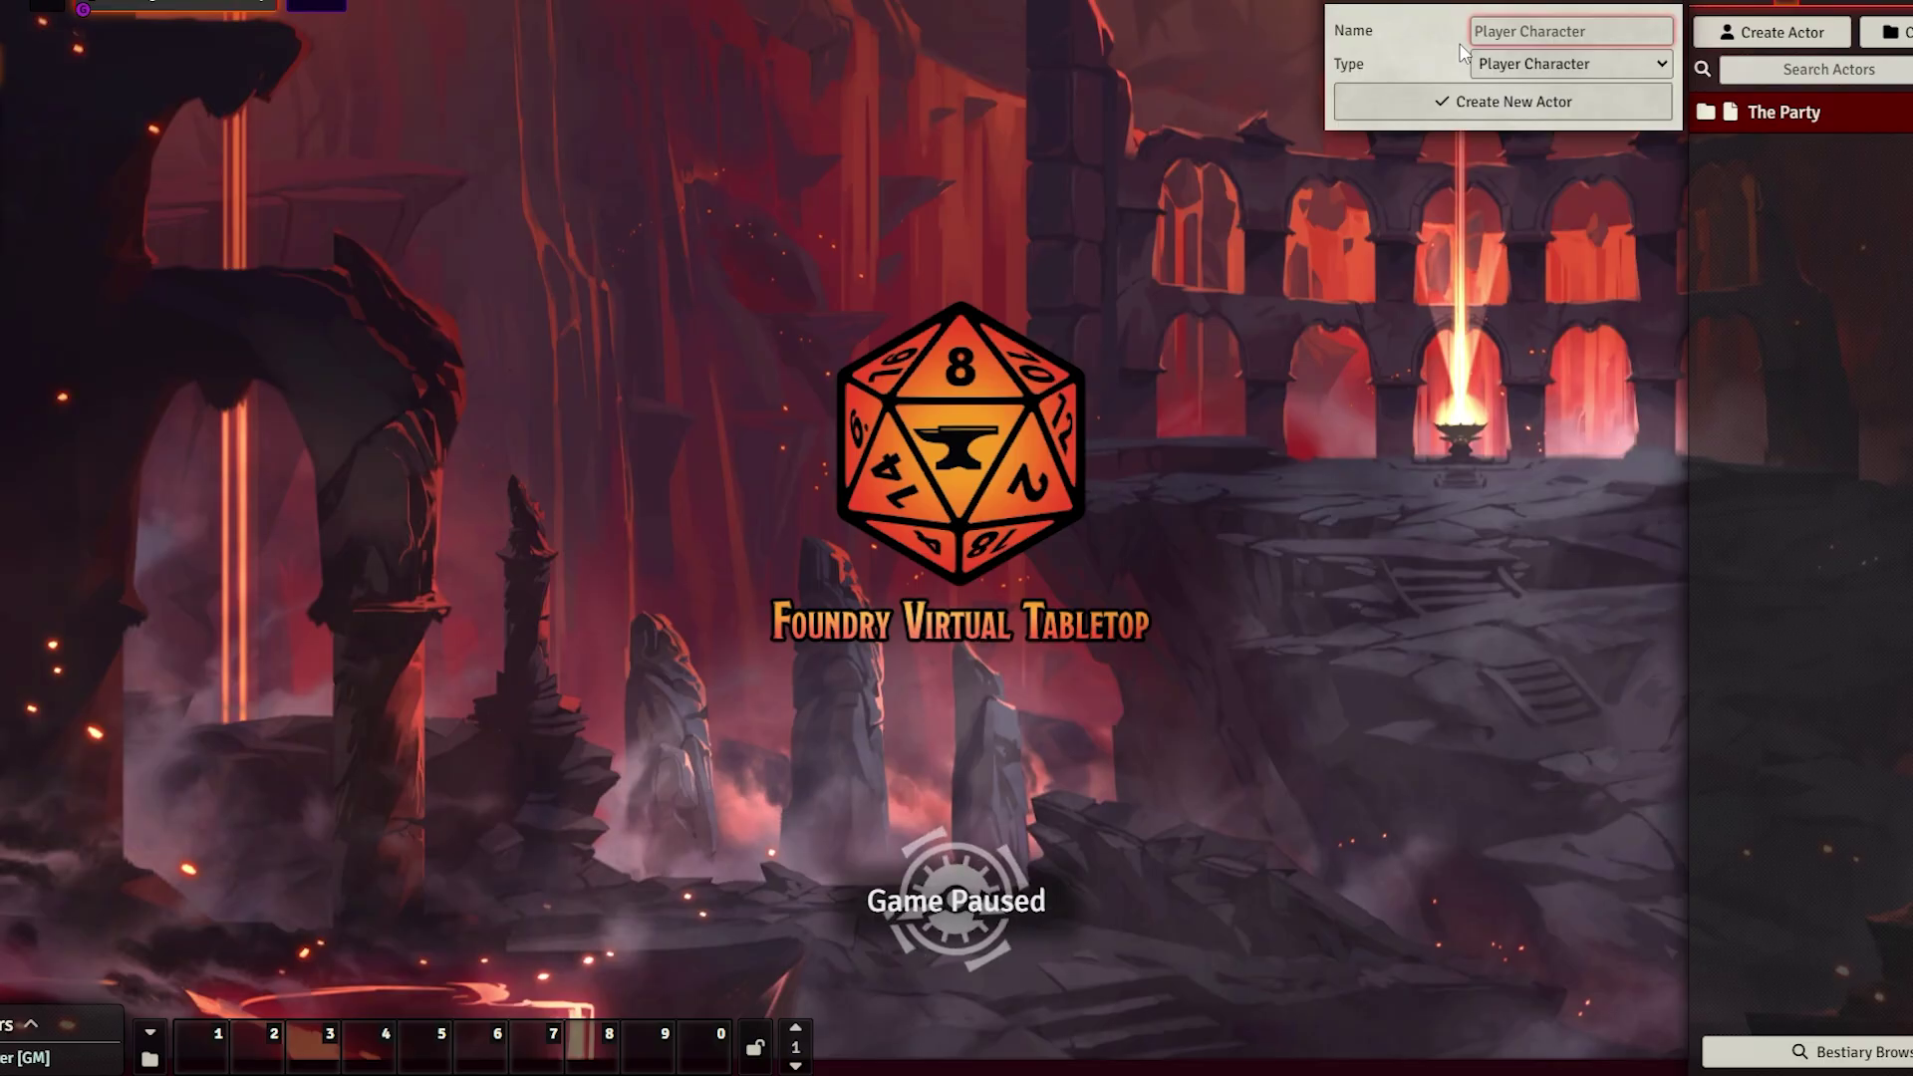
key(Return)
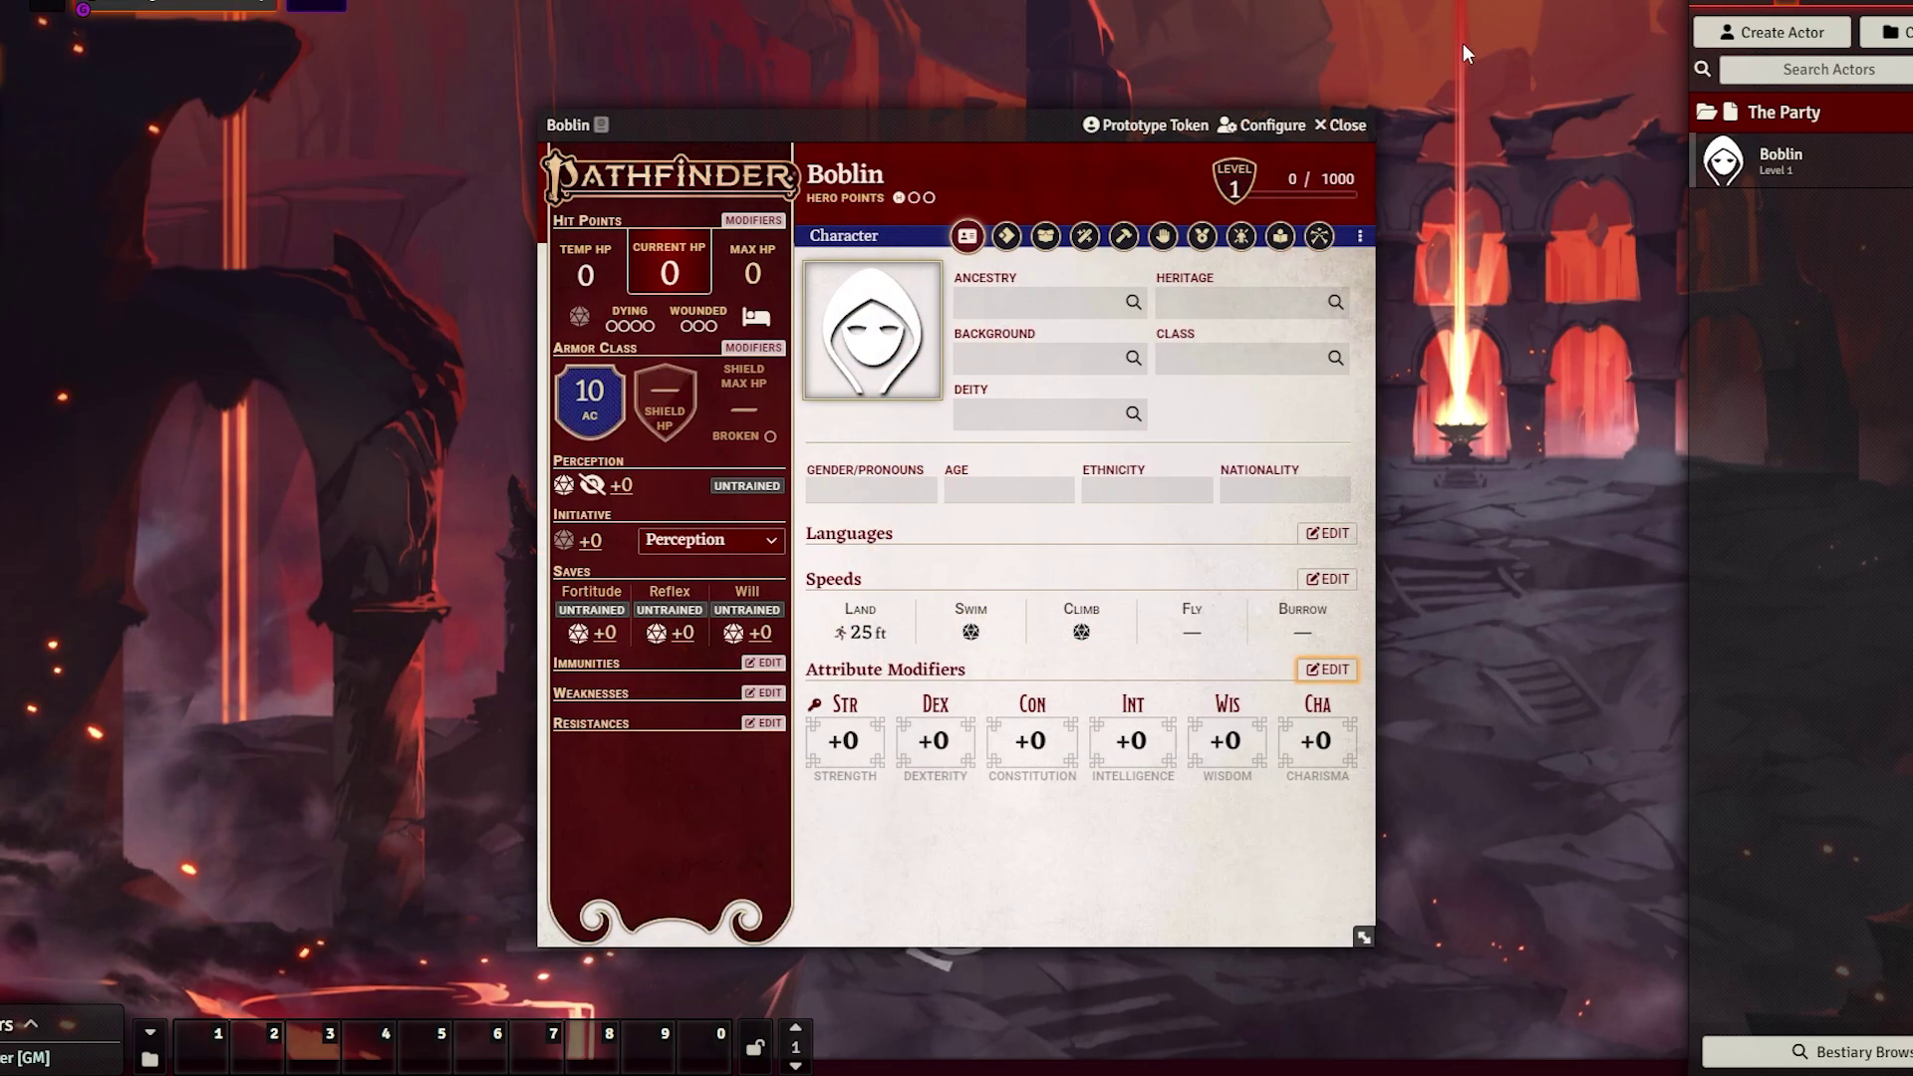
Step: Open the image browser for Boblin's portrait and create a folder named Rusthenge in the user data root
click(896, 321)
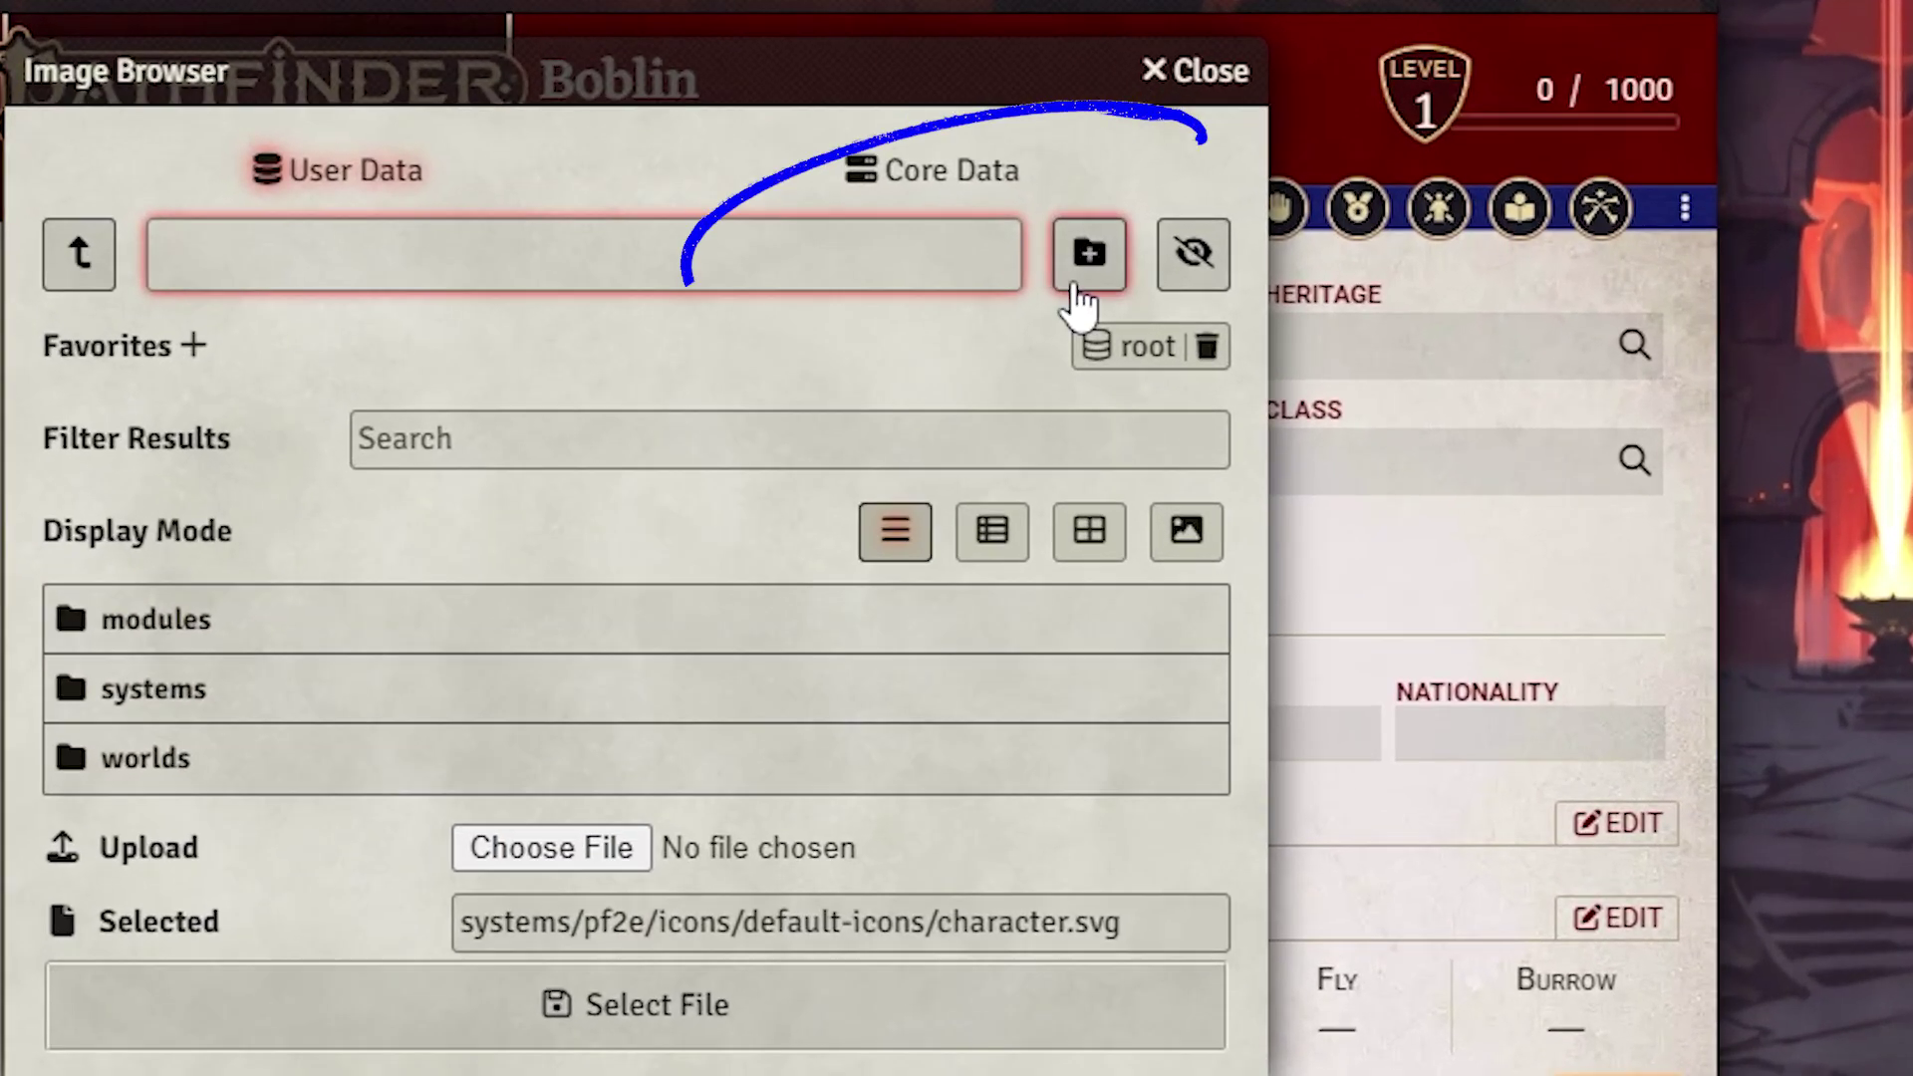
click(1072, 258)
click(888, 812)
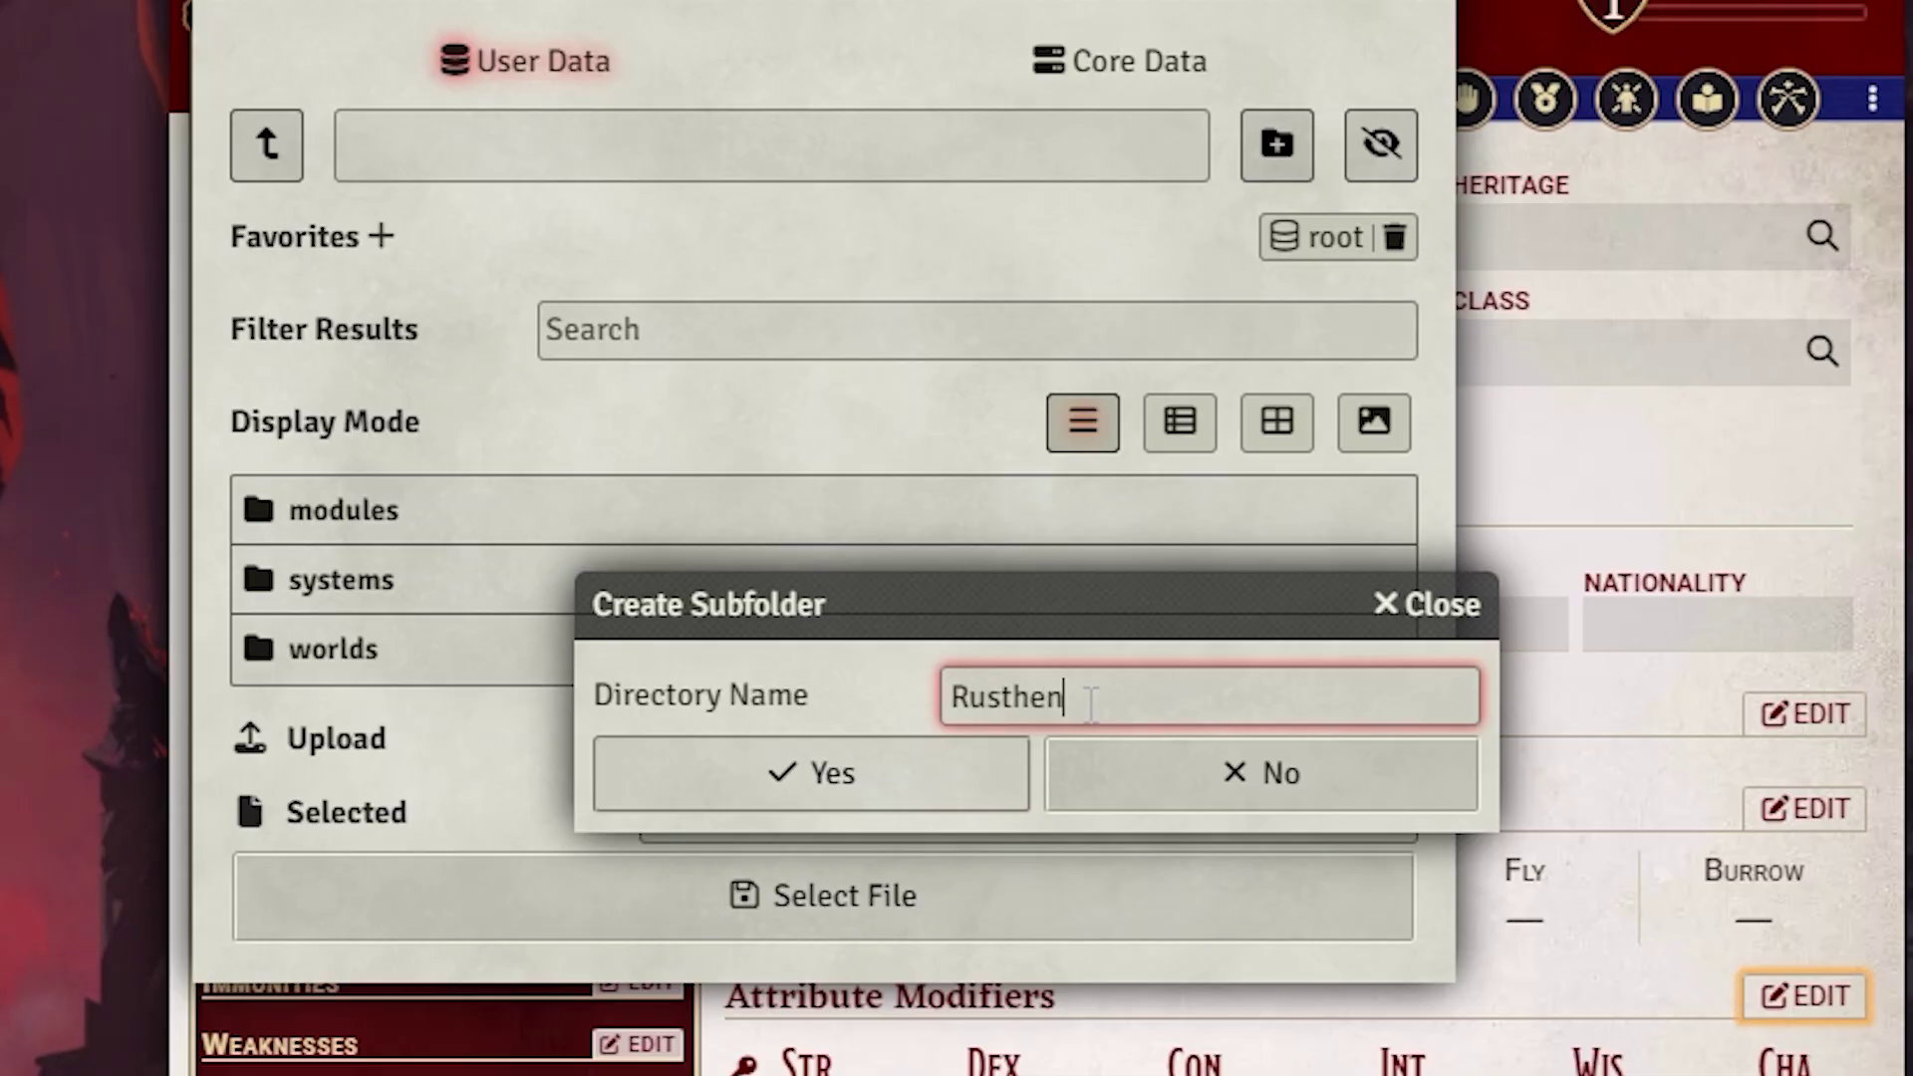
key(Return)
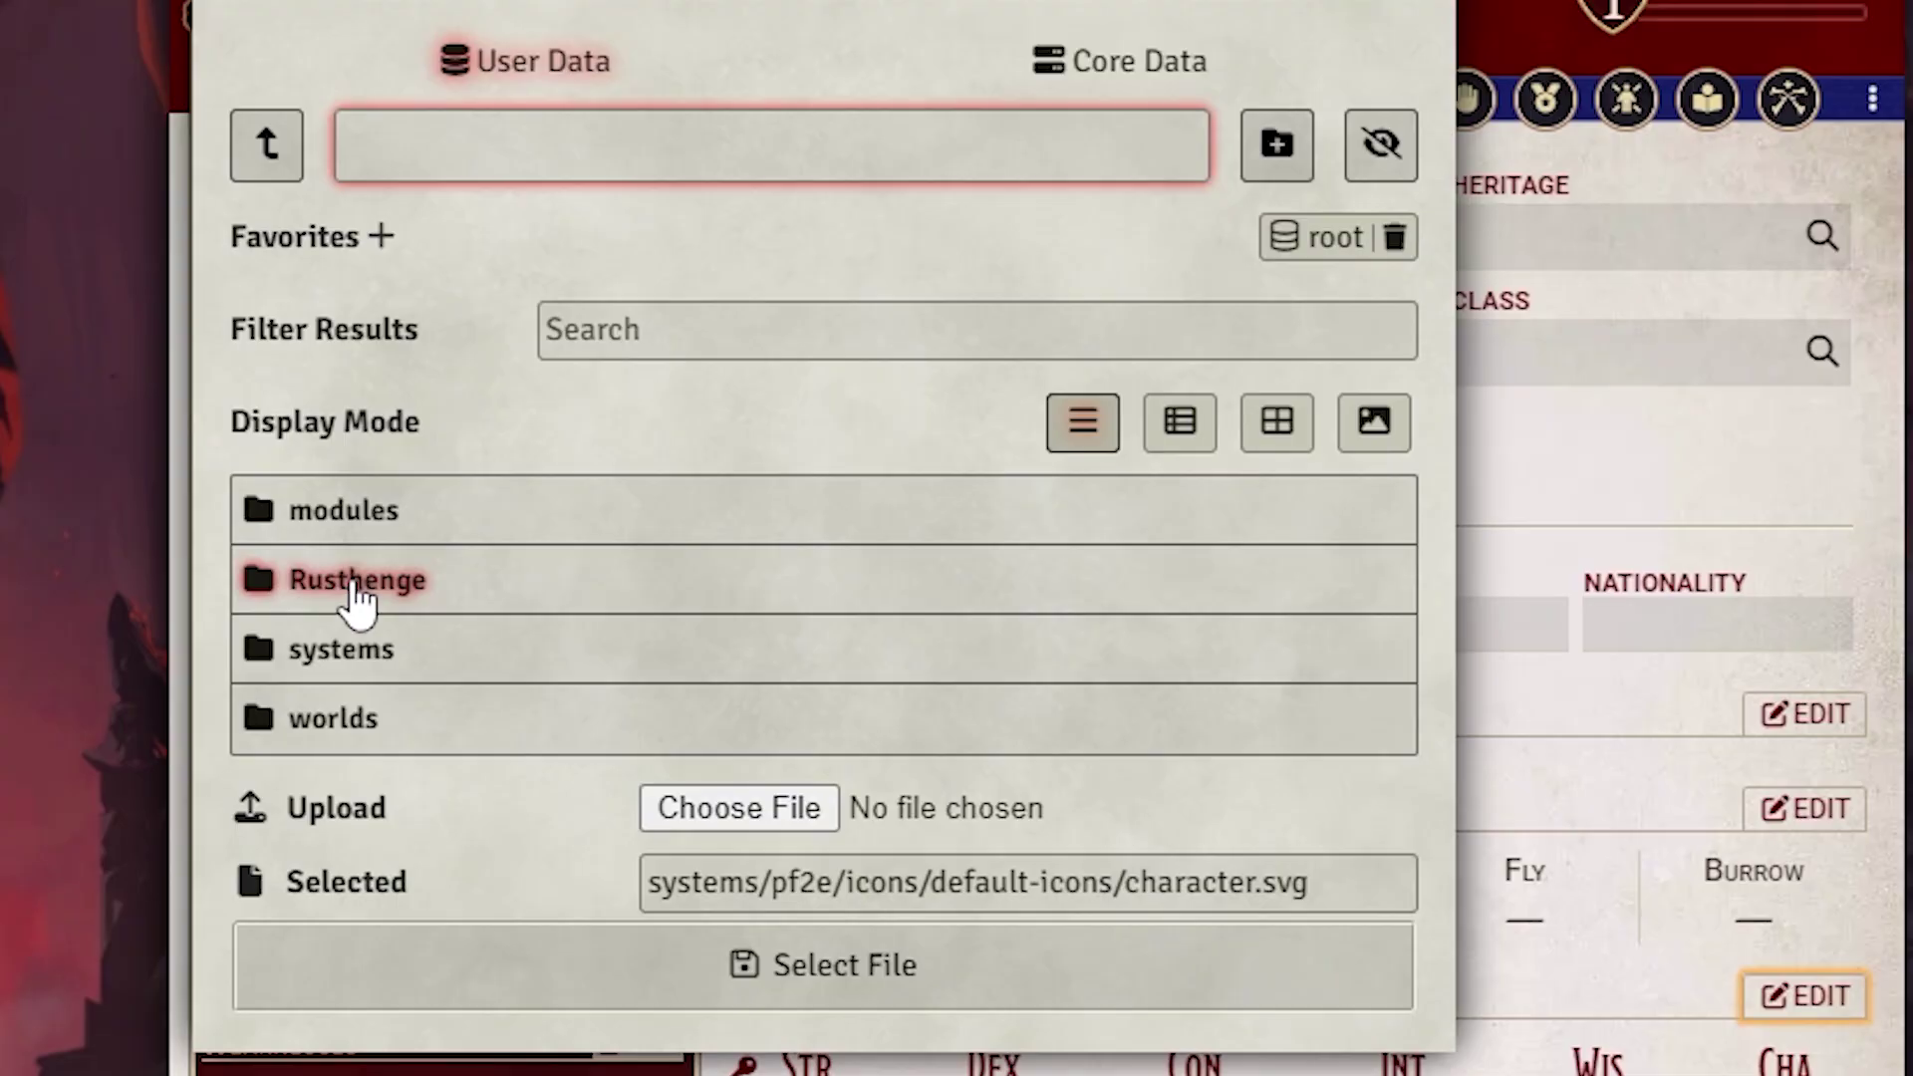
Step: Create a subfolder named Player Characters inside the Rusthenge folder
click(349, 583)
click(765, 564)
key(Escape)
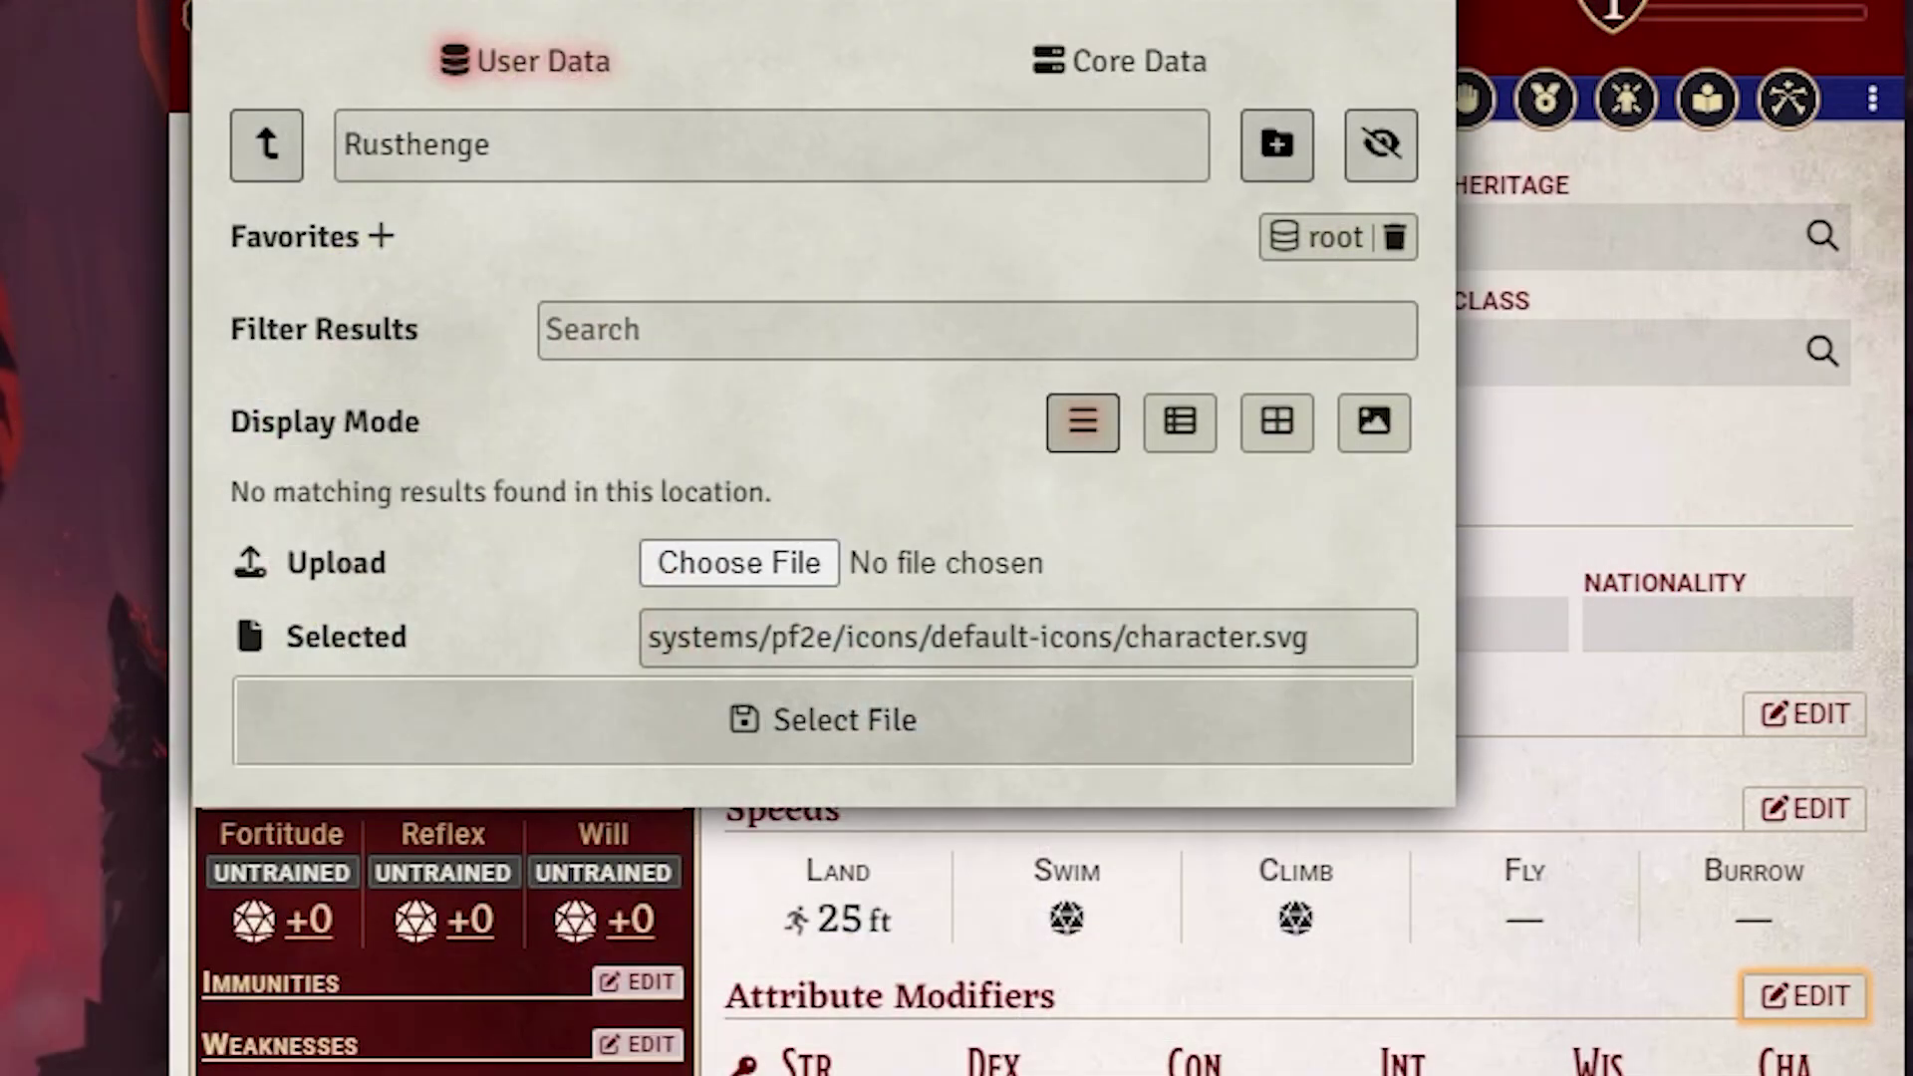
click(1276, 144)
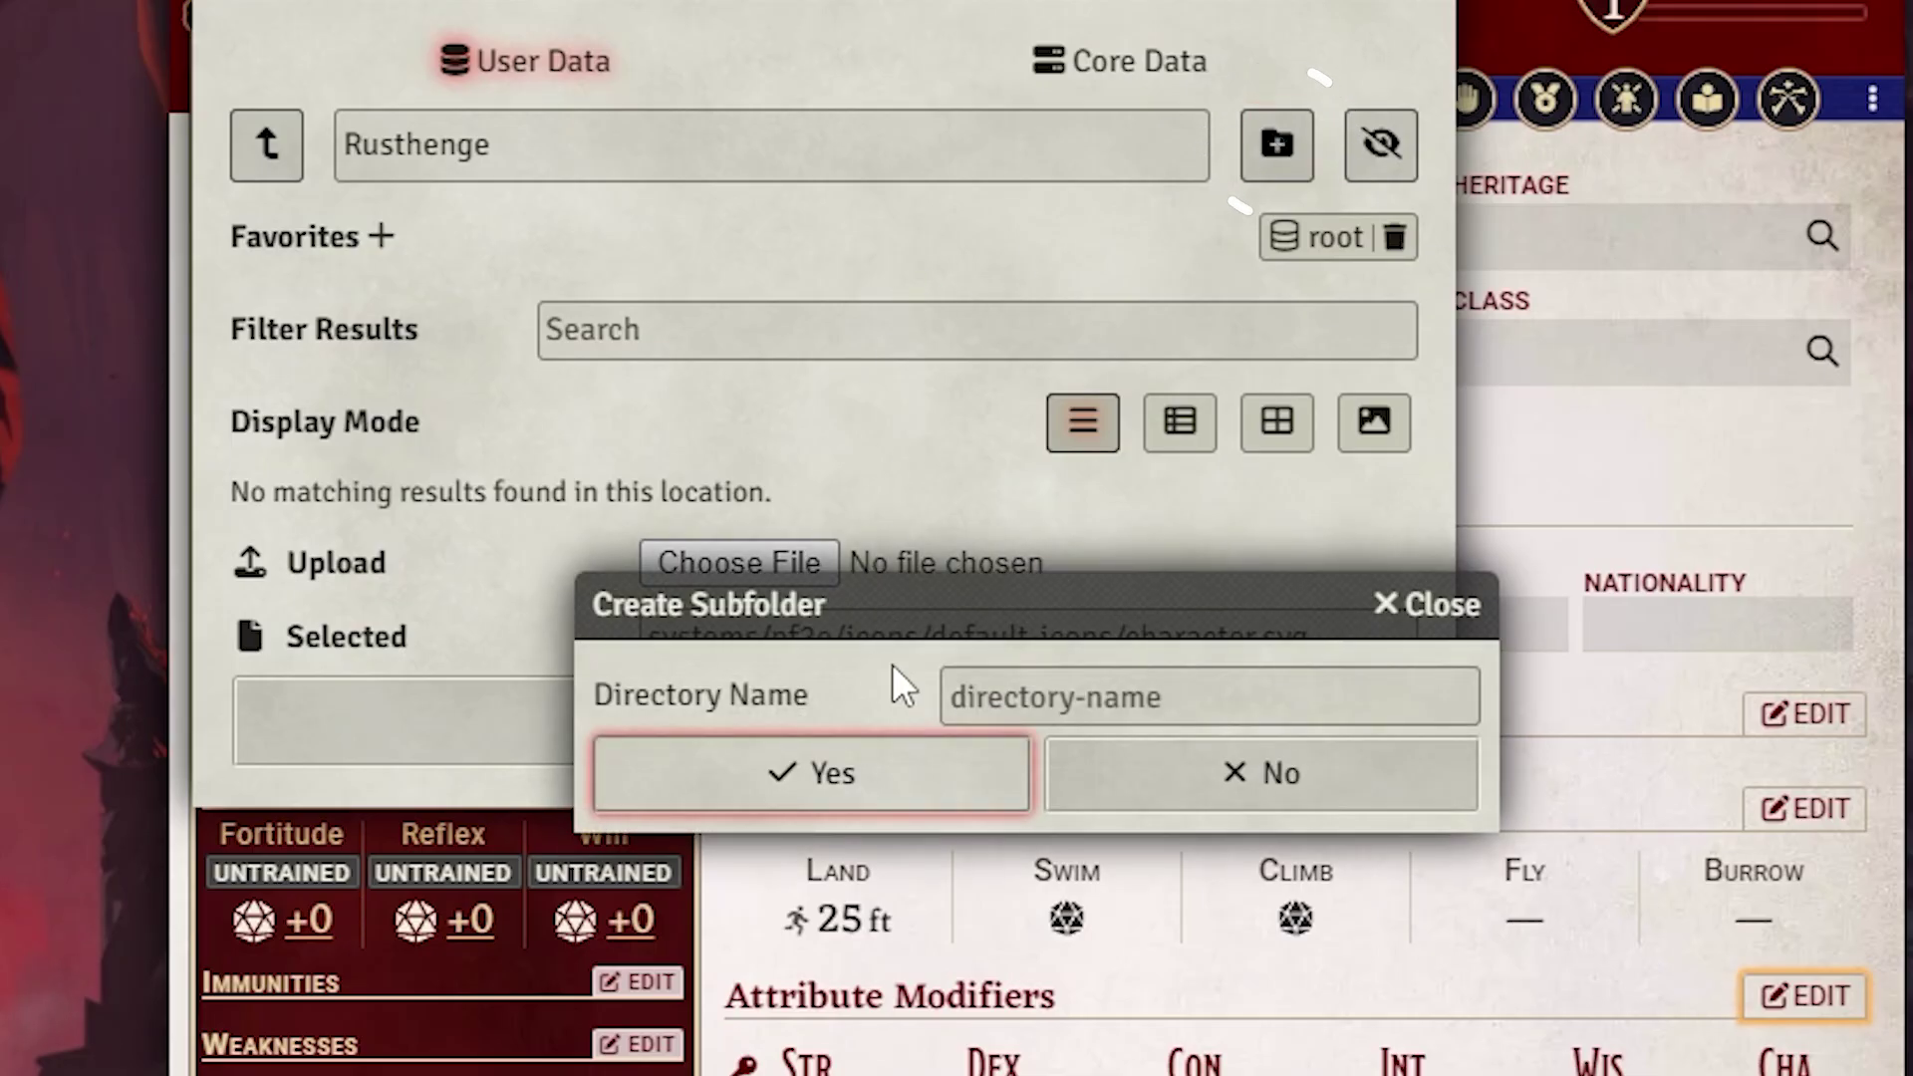
text(Player)
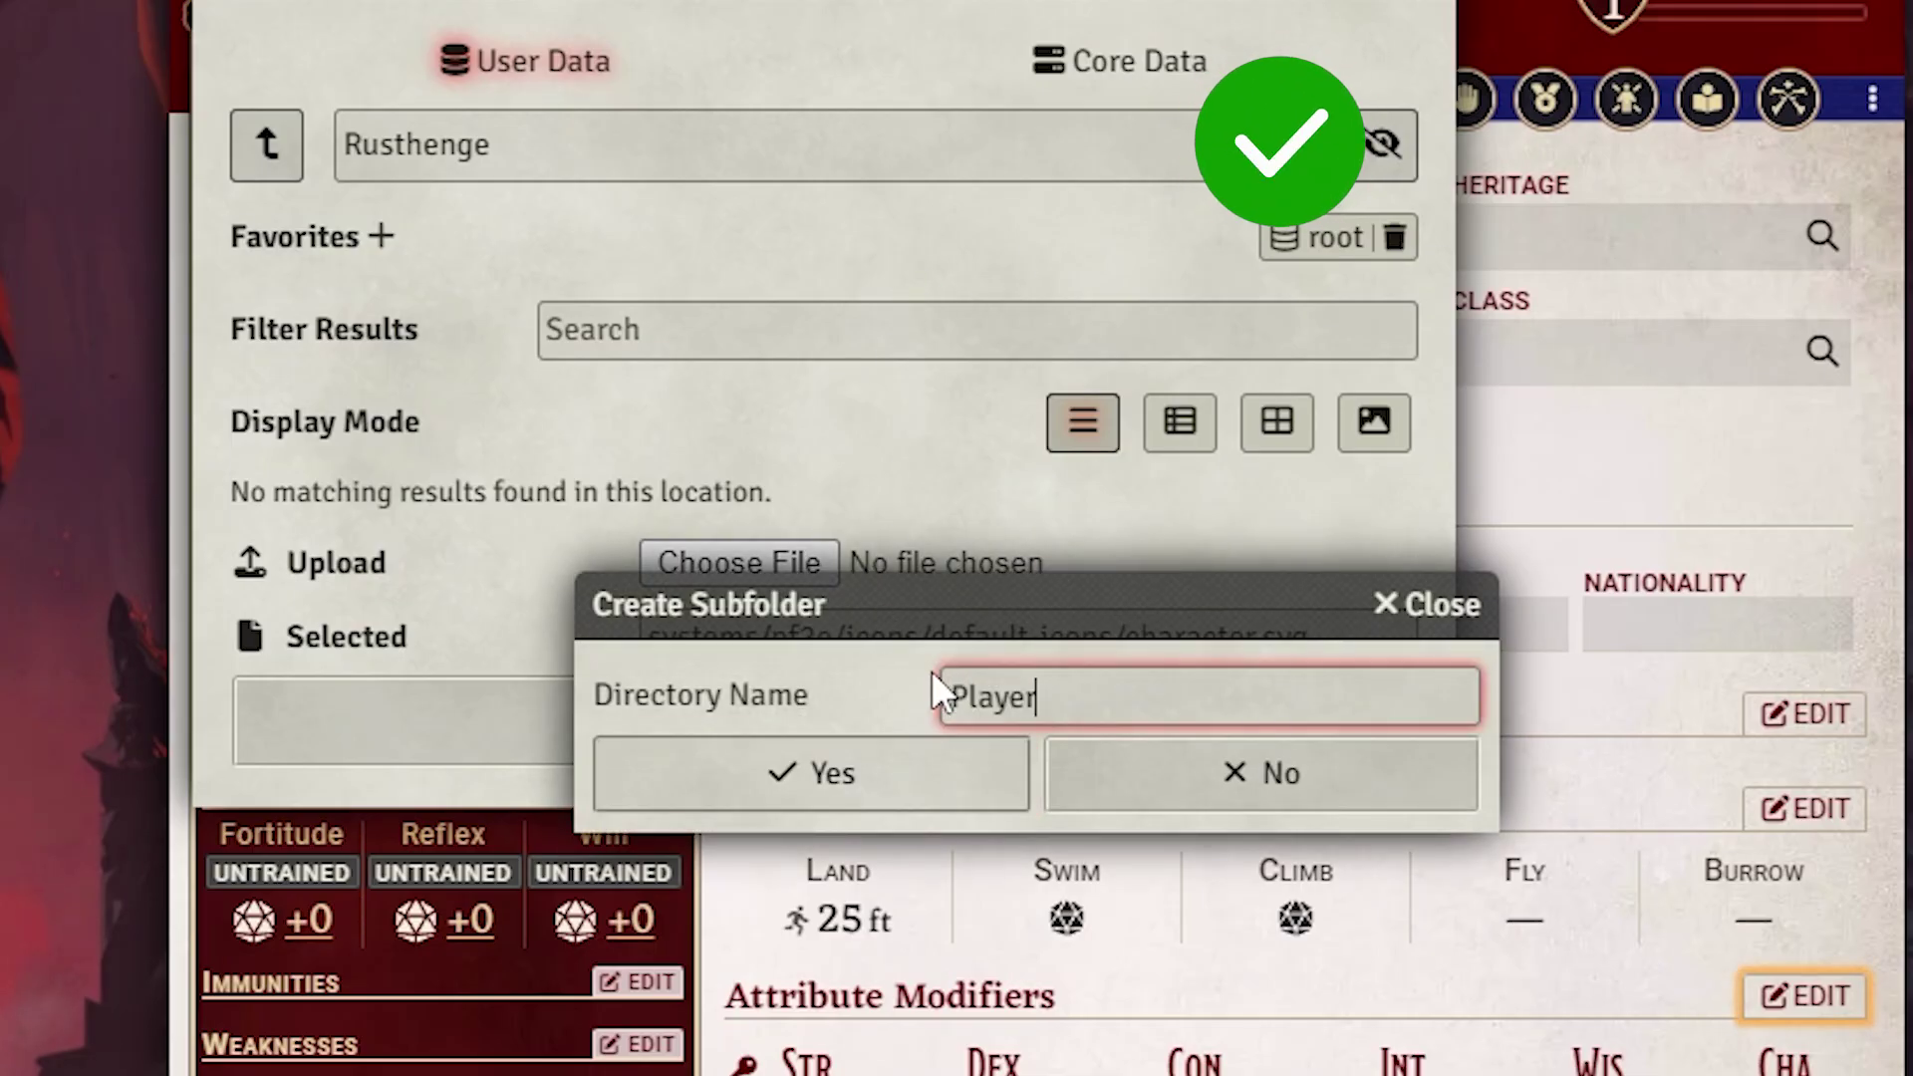
text( Characters)
key(Return)
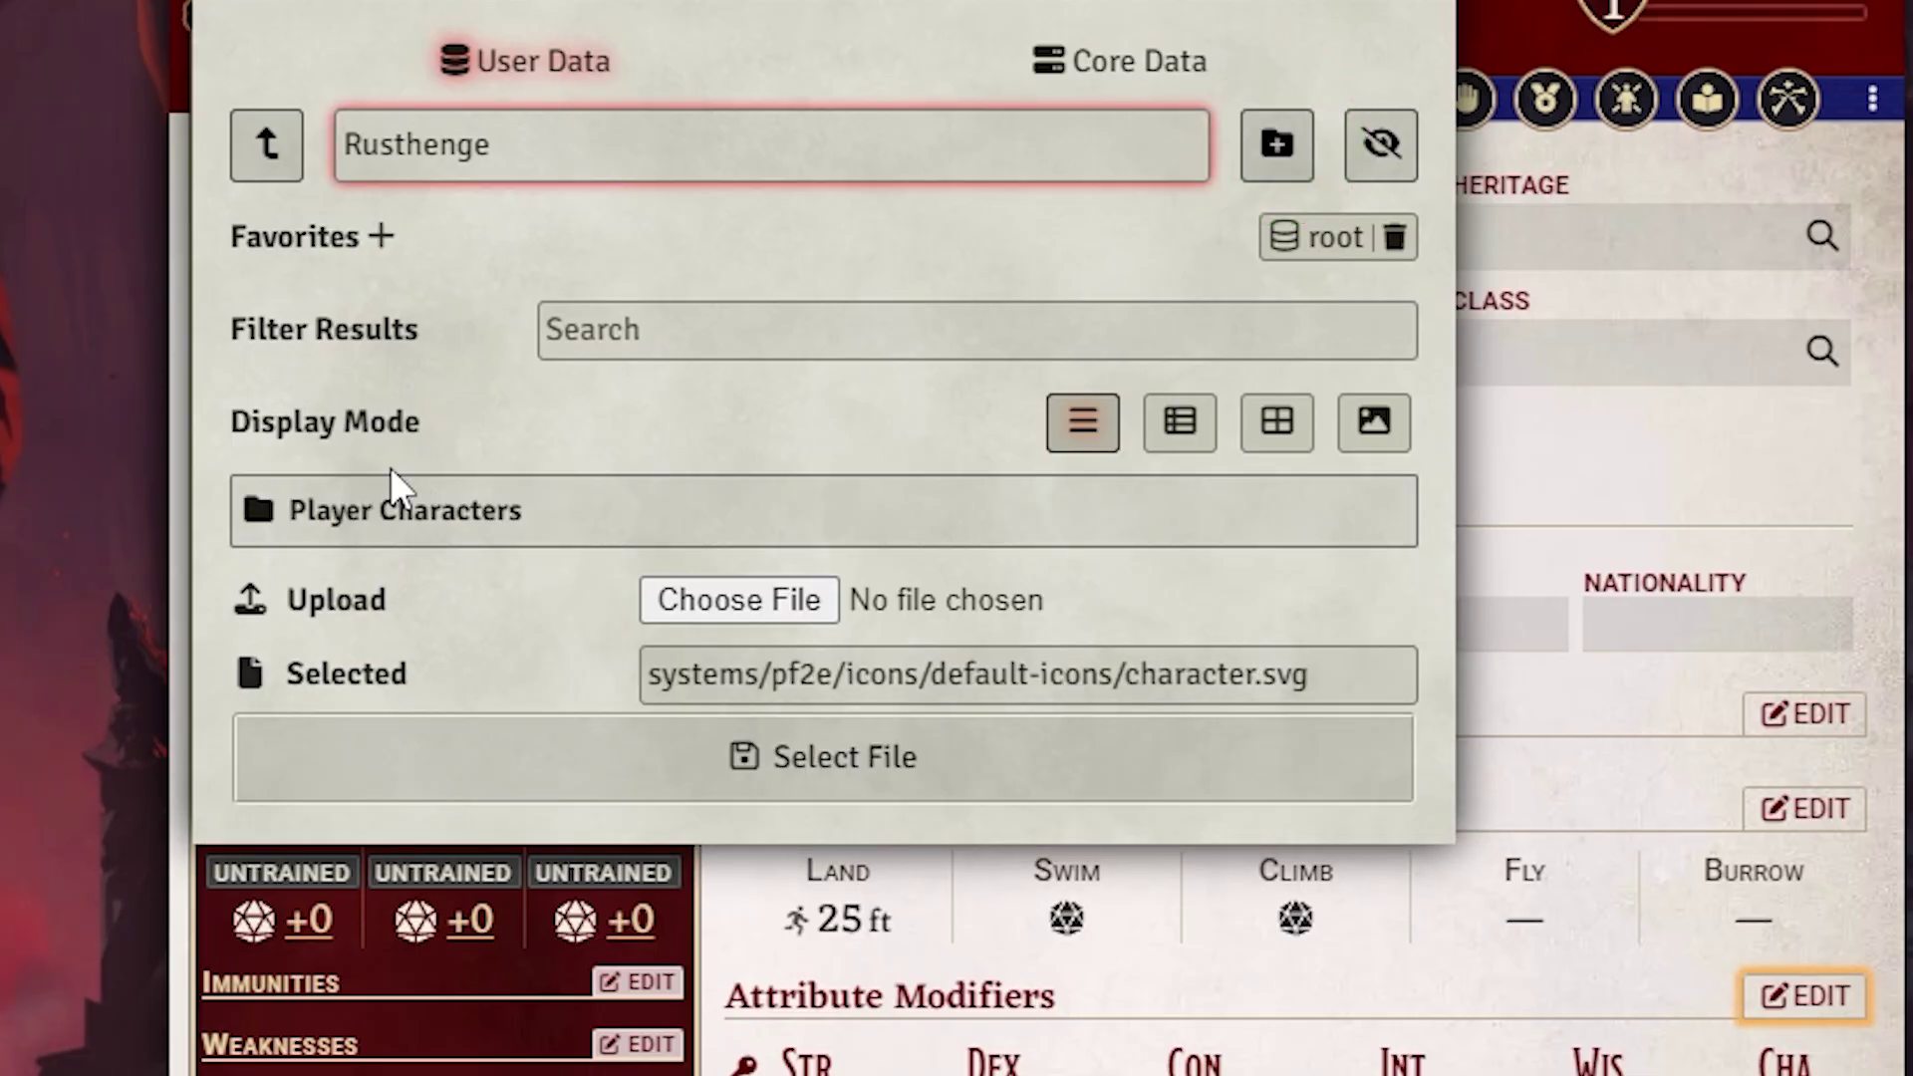
Step: Upload the goblin guitarist image from the local PCs folder into Rusthenge/Player Characters
click(417, 539)
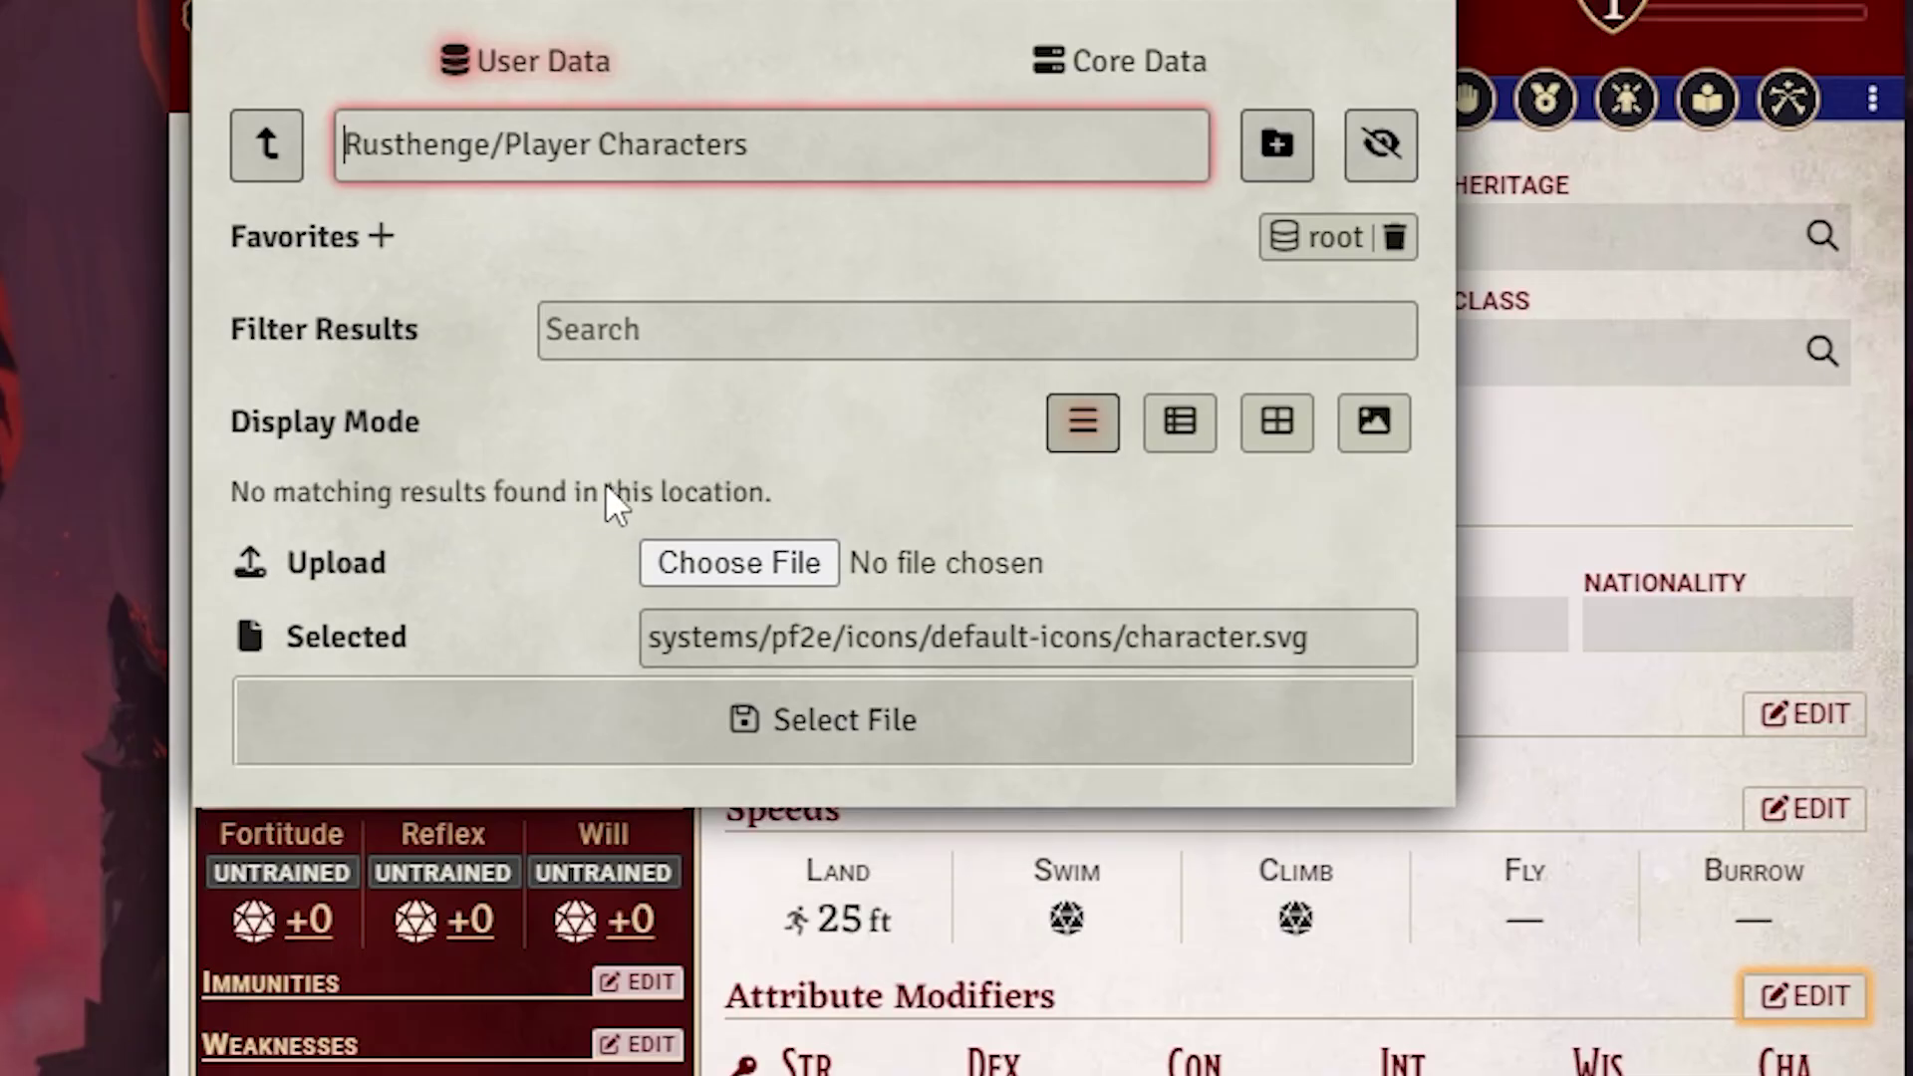
click(756, 558)
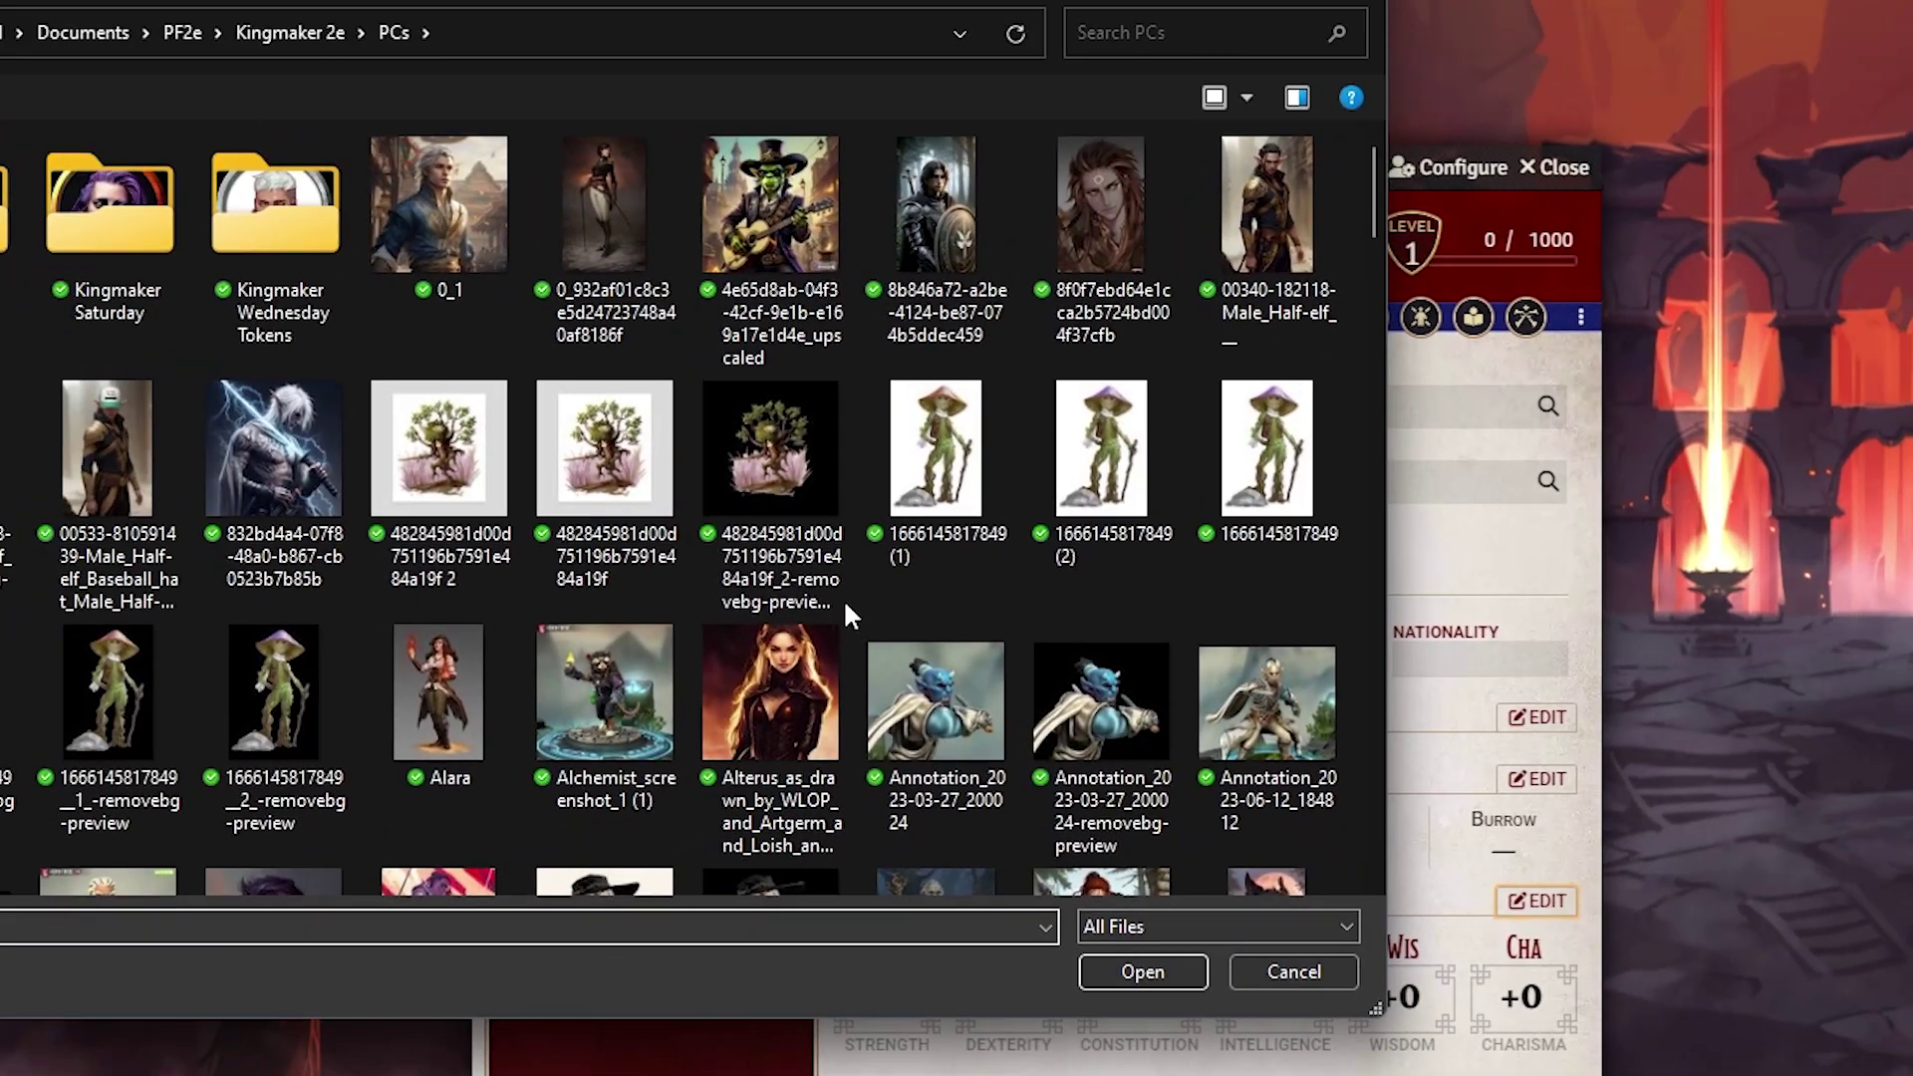
double_click(790, 237)
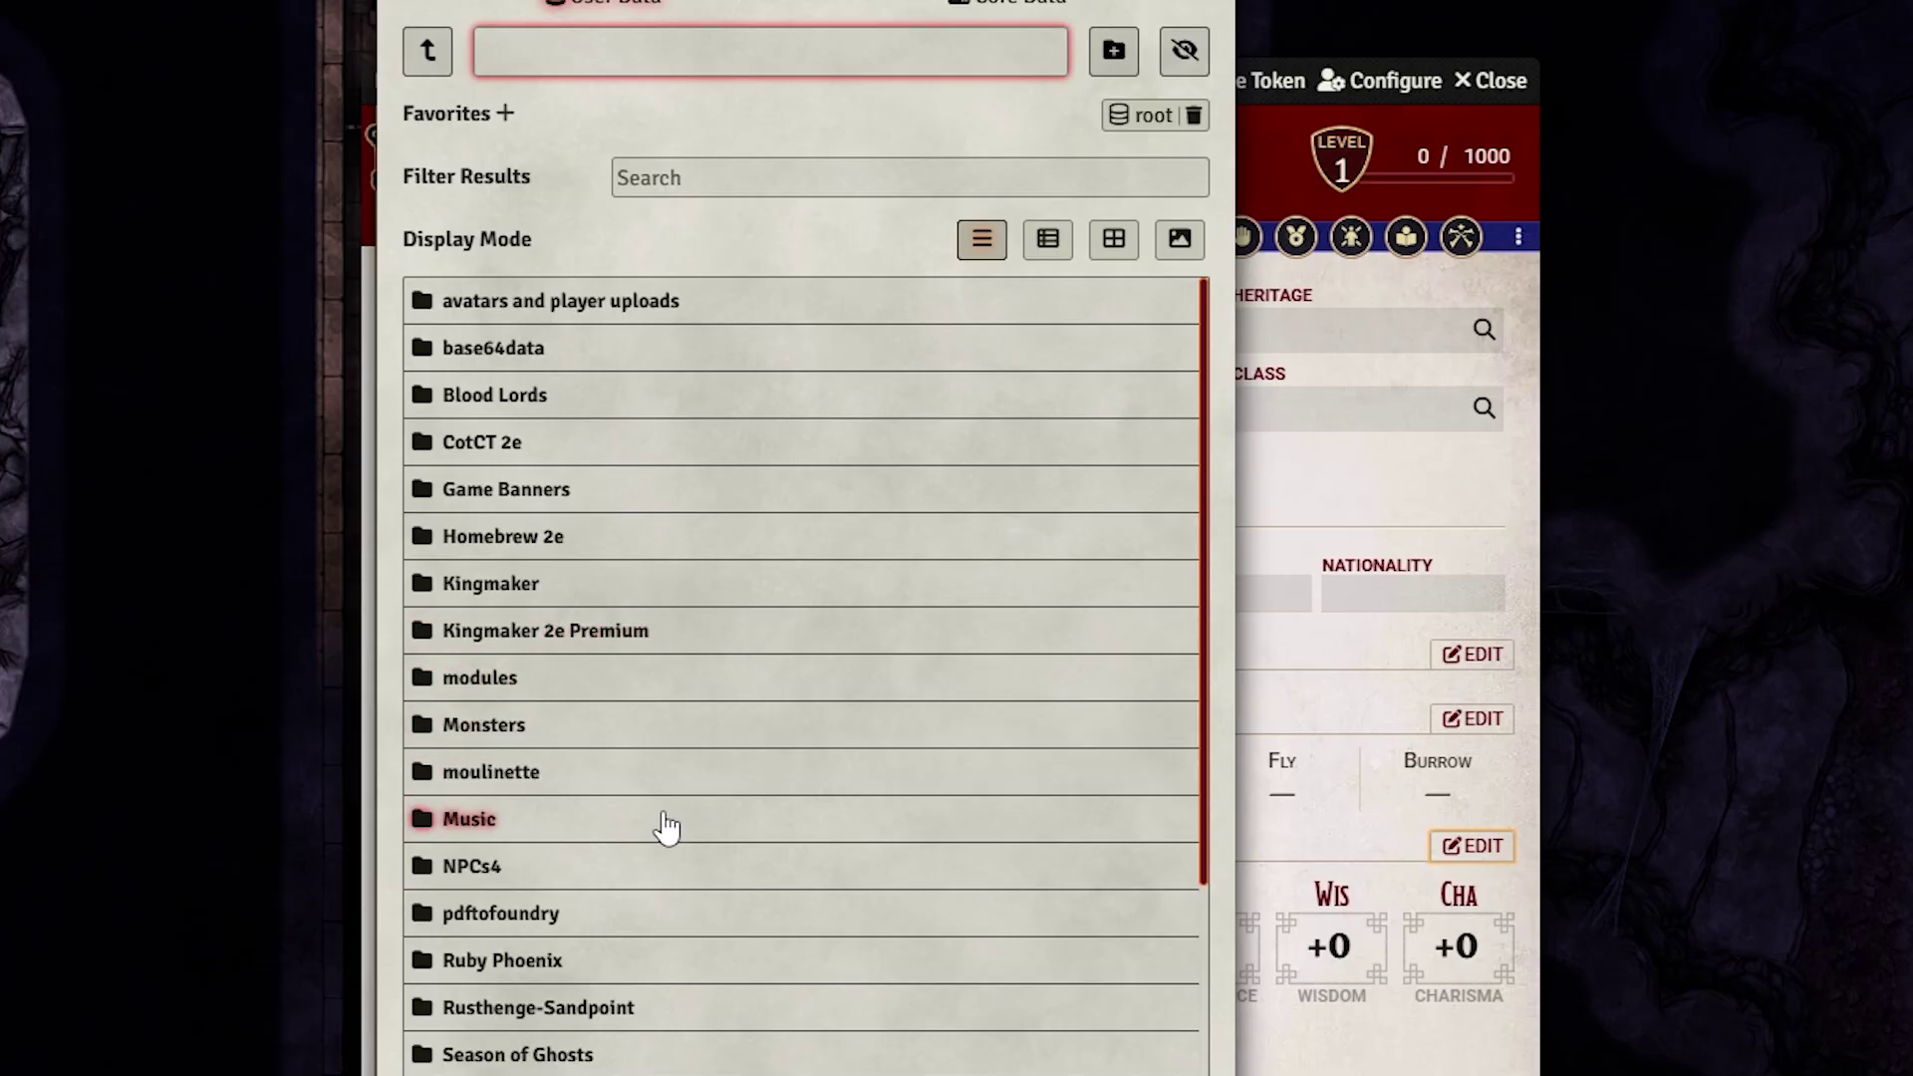
Step: Examine the organized user data folders and the scene image thumbnails in Kingmaker 2e Premium/Scenes
click(554, 961)
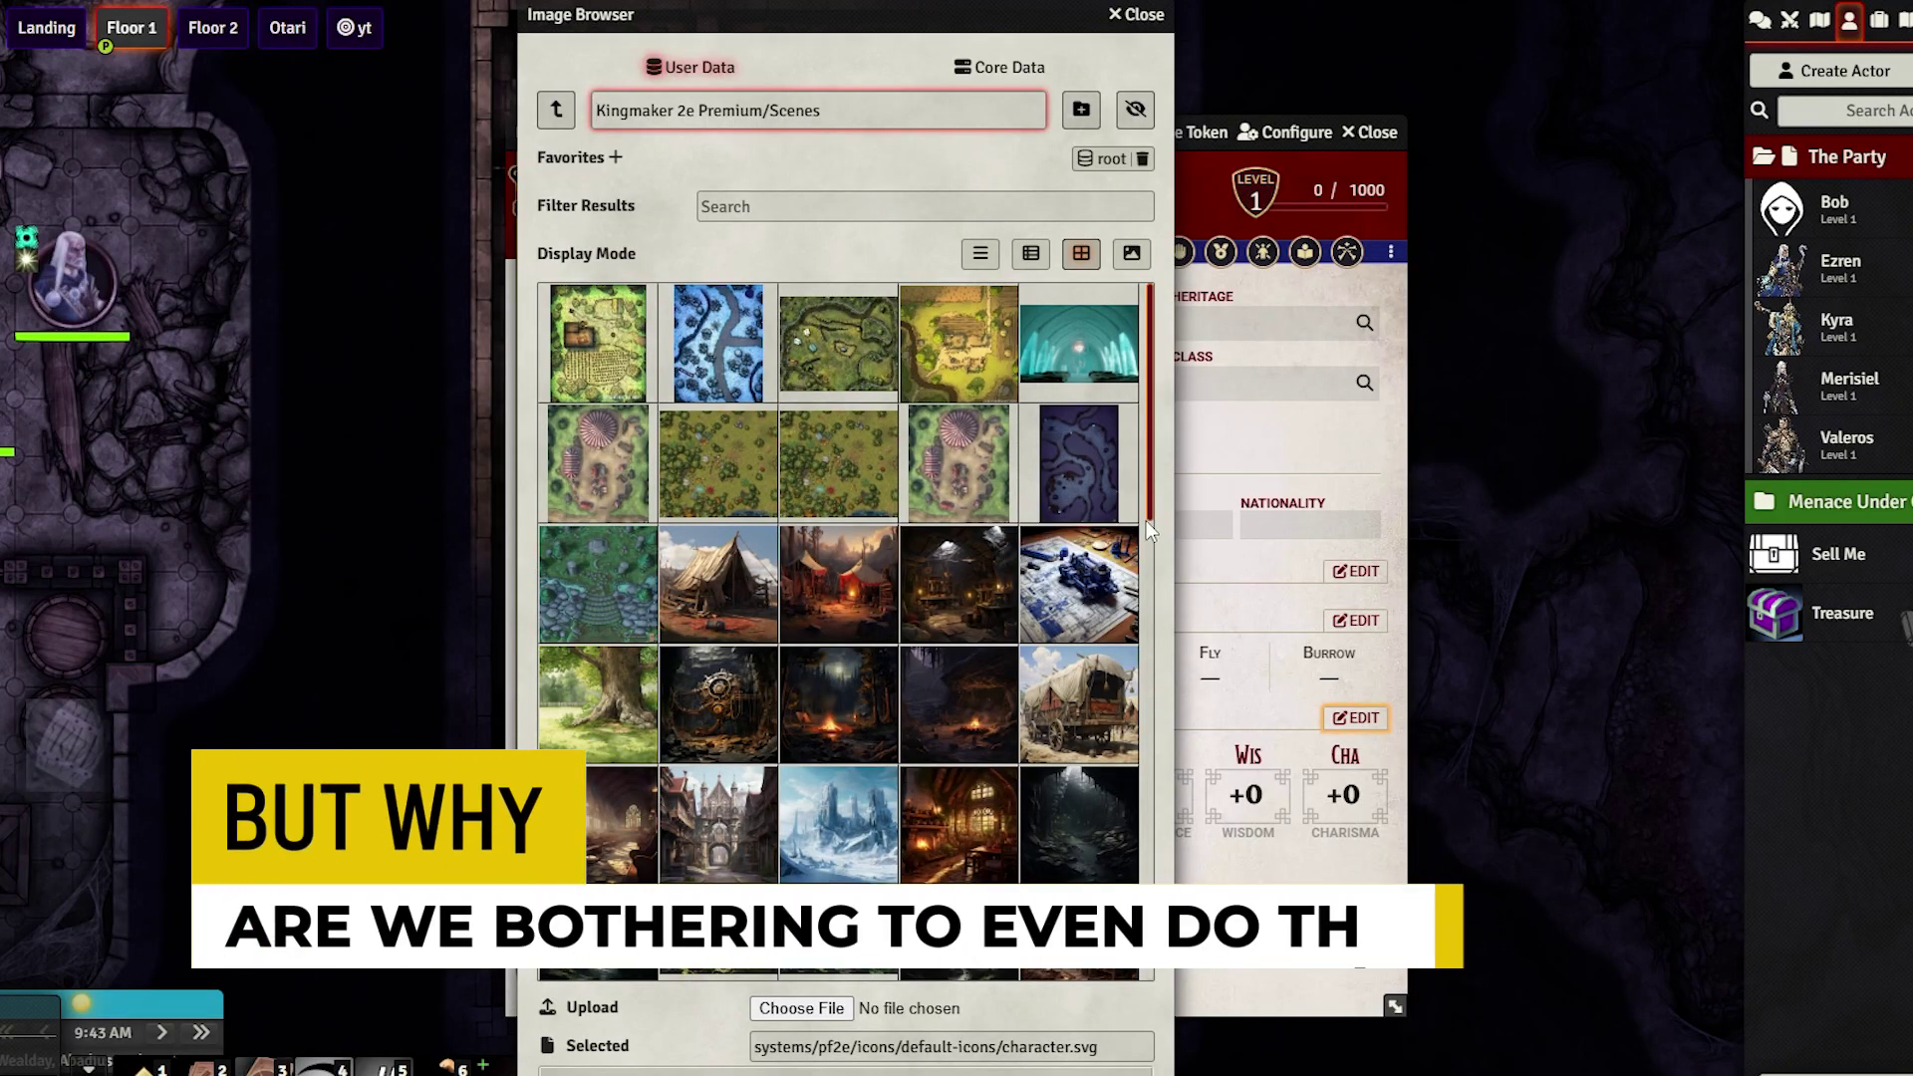
drag(1152, 472, 1126, 983)
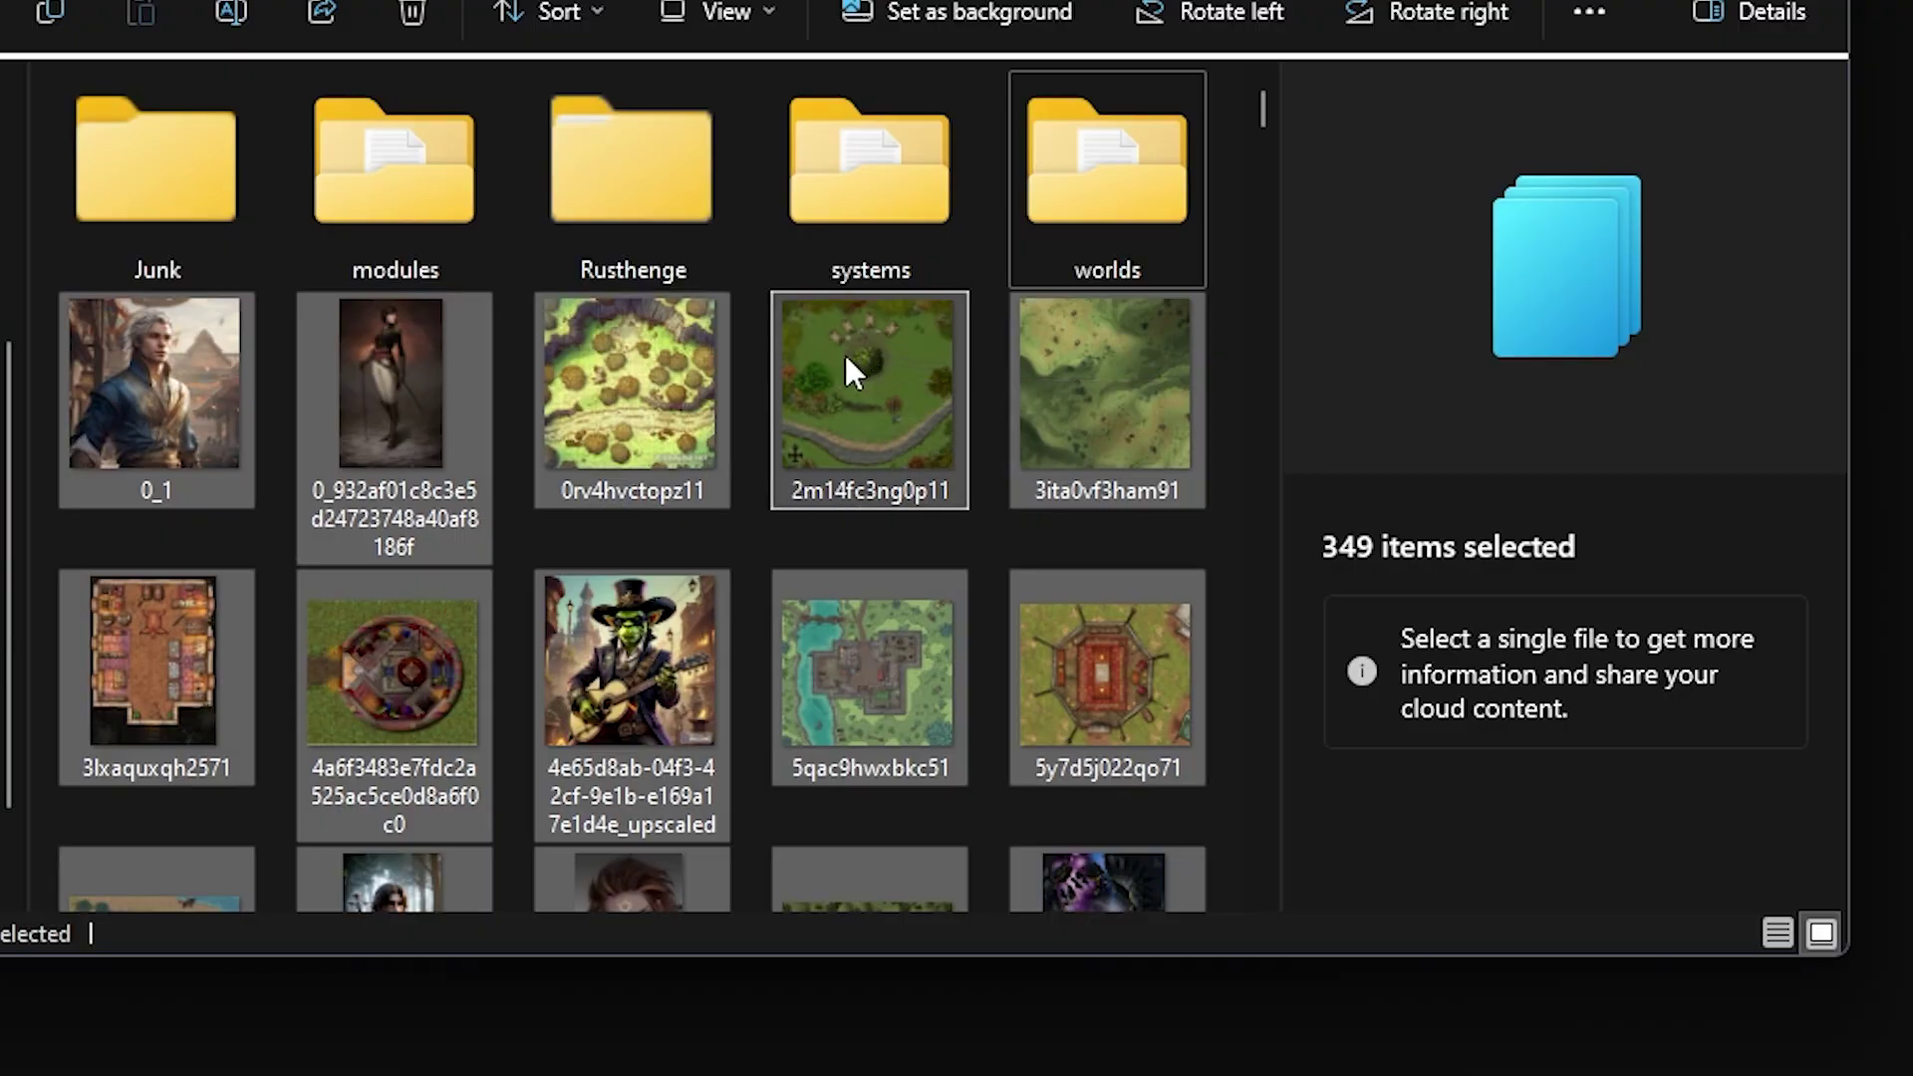
Step: Move all the selected loose image files into the Junk folder in the file explorer
drag(409, 425, 175, 175)
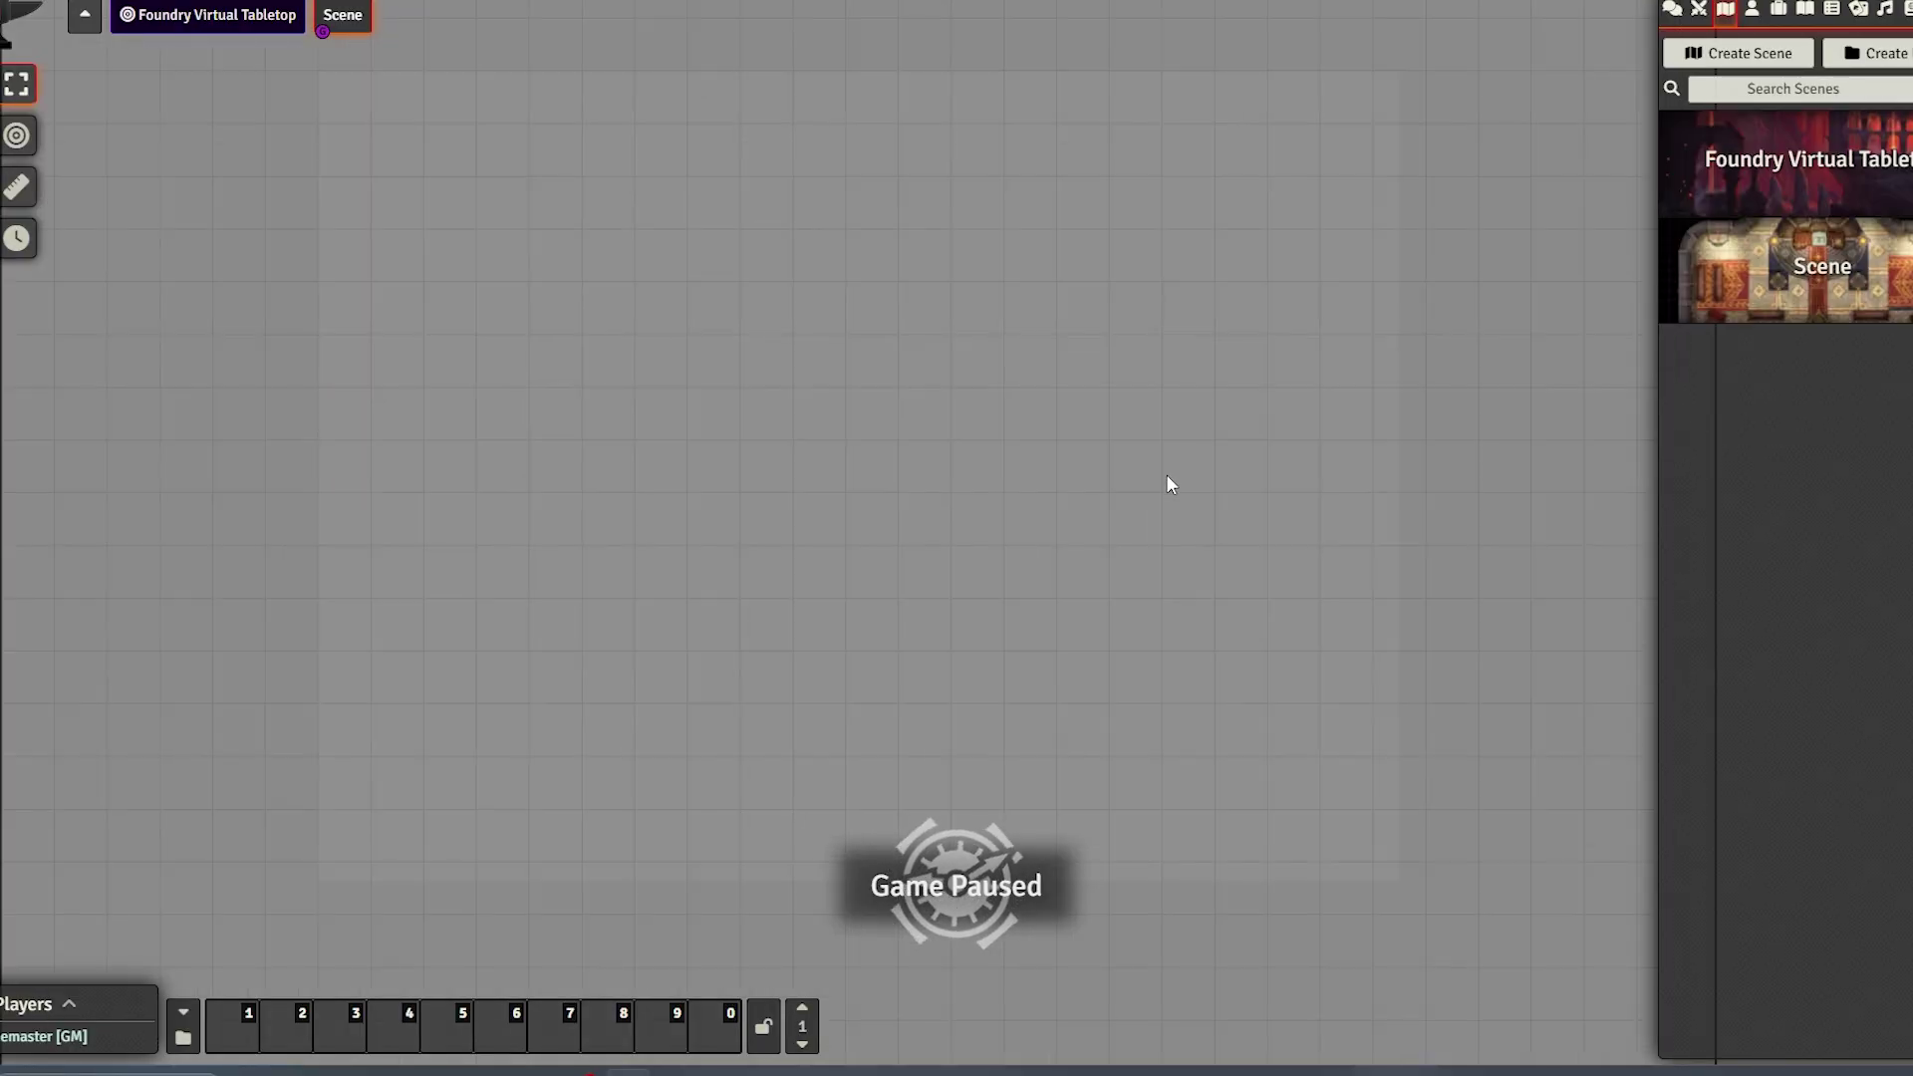
Step: Open the image browser for Boblin's broken portrait and go from the Junk folder to the Rusthenge folder
click(1751, 10)
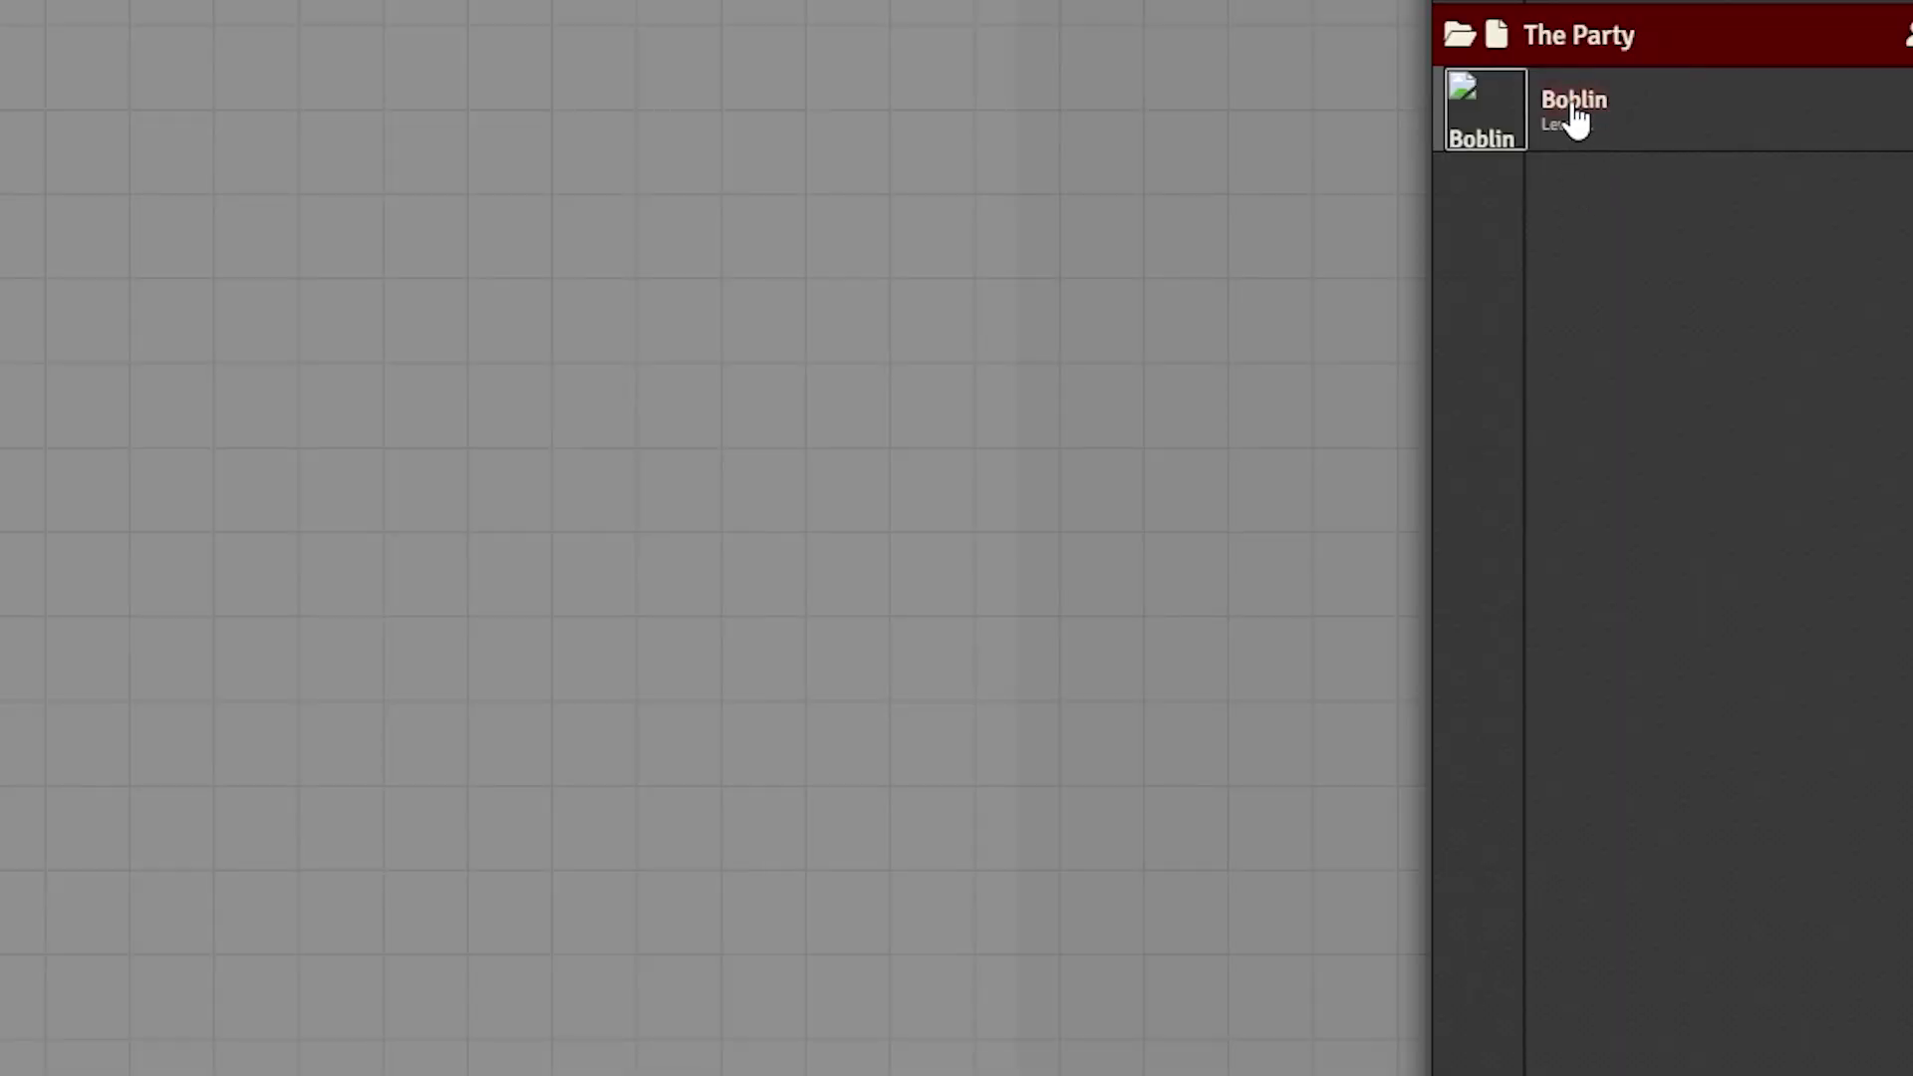
click(1577, 120)
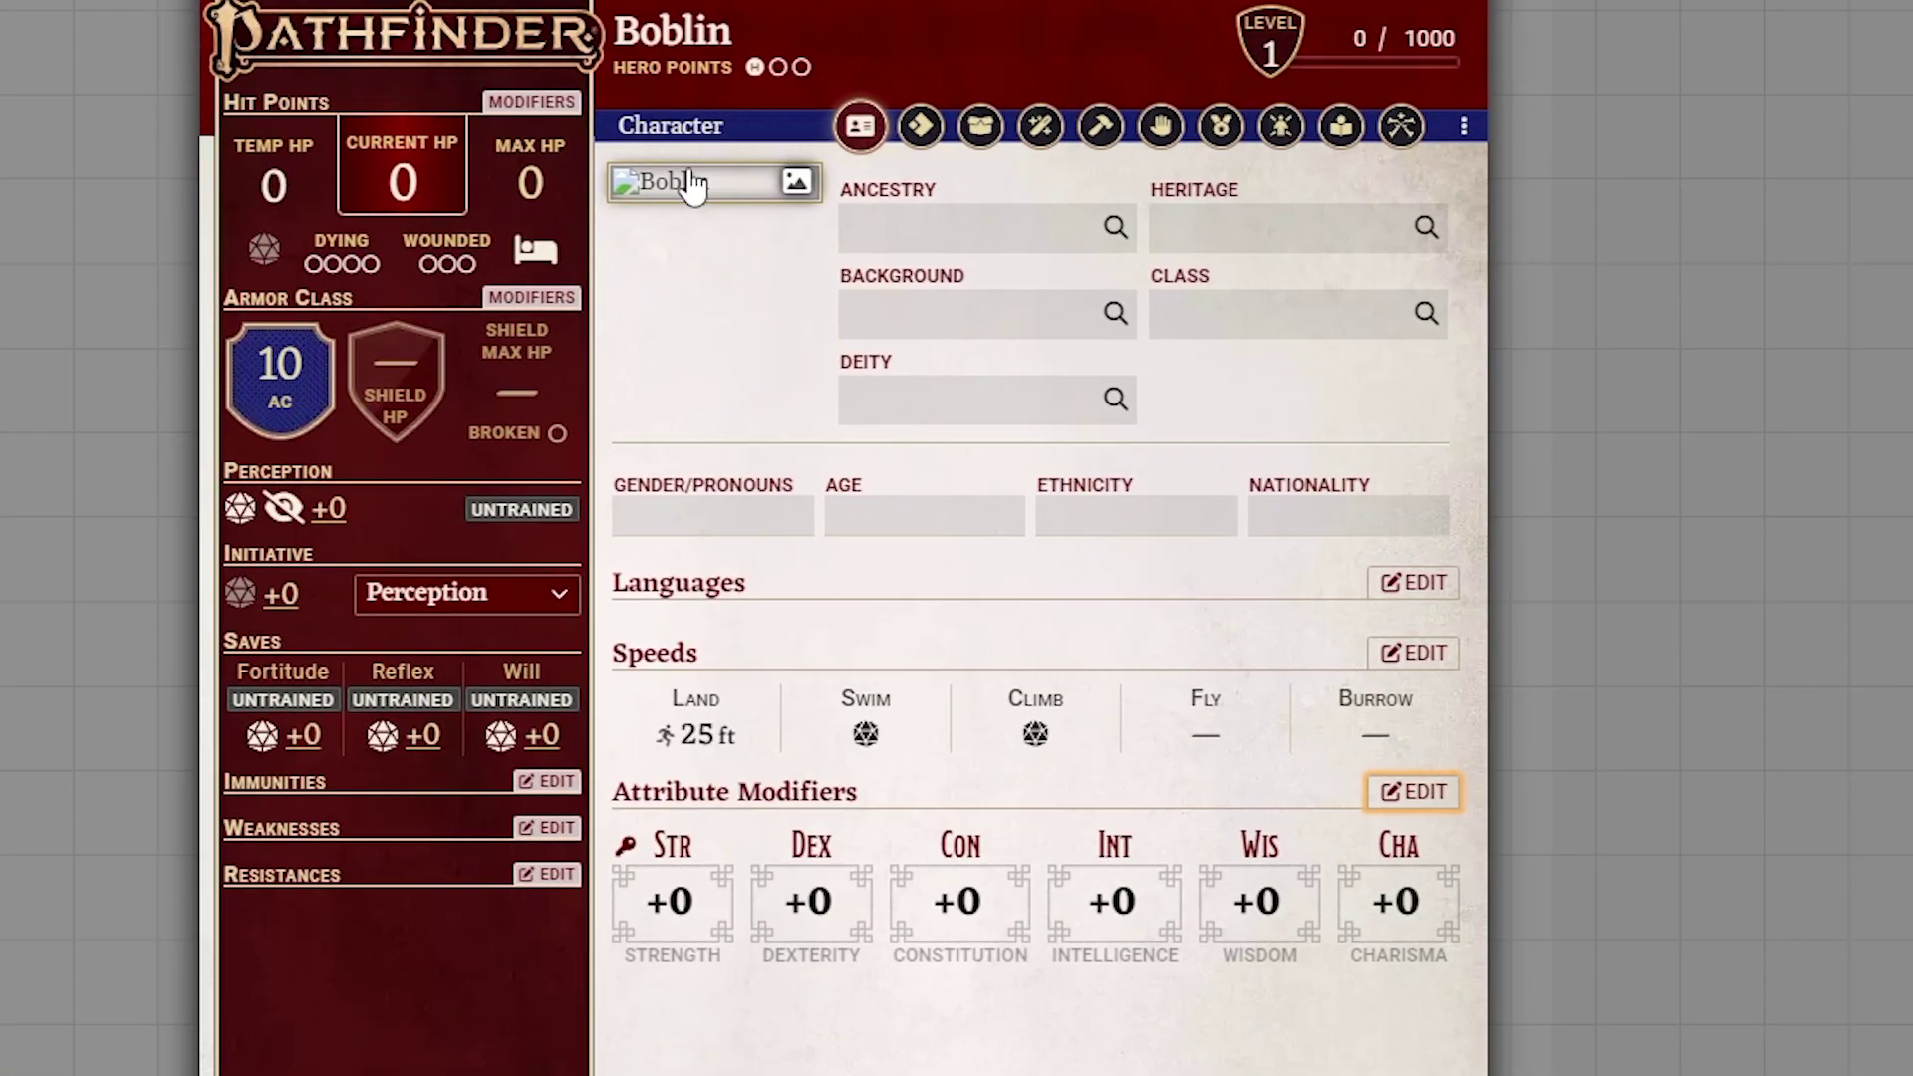
click(684, 179)
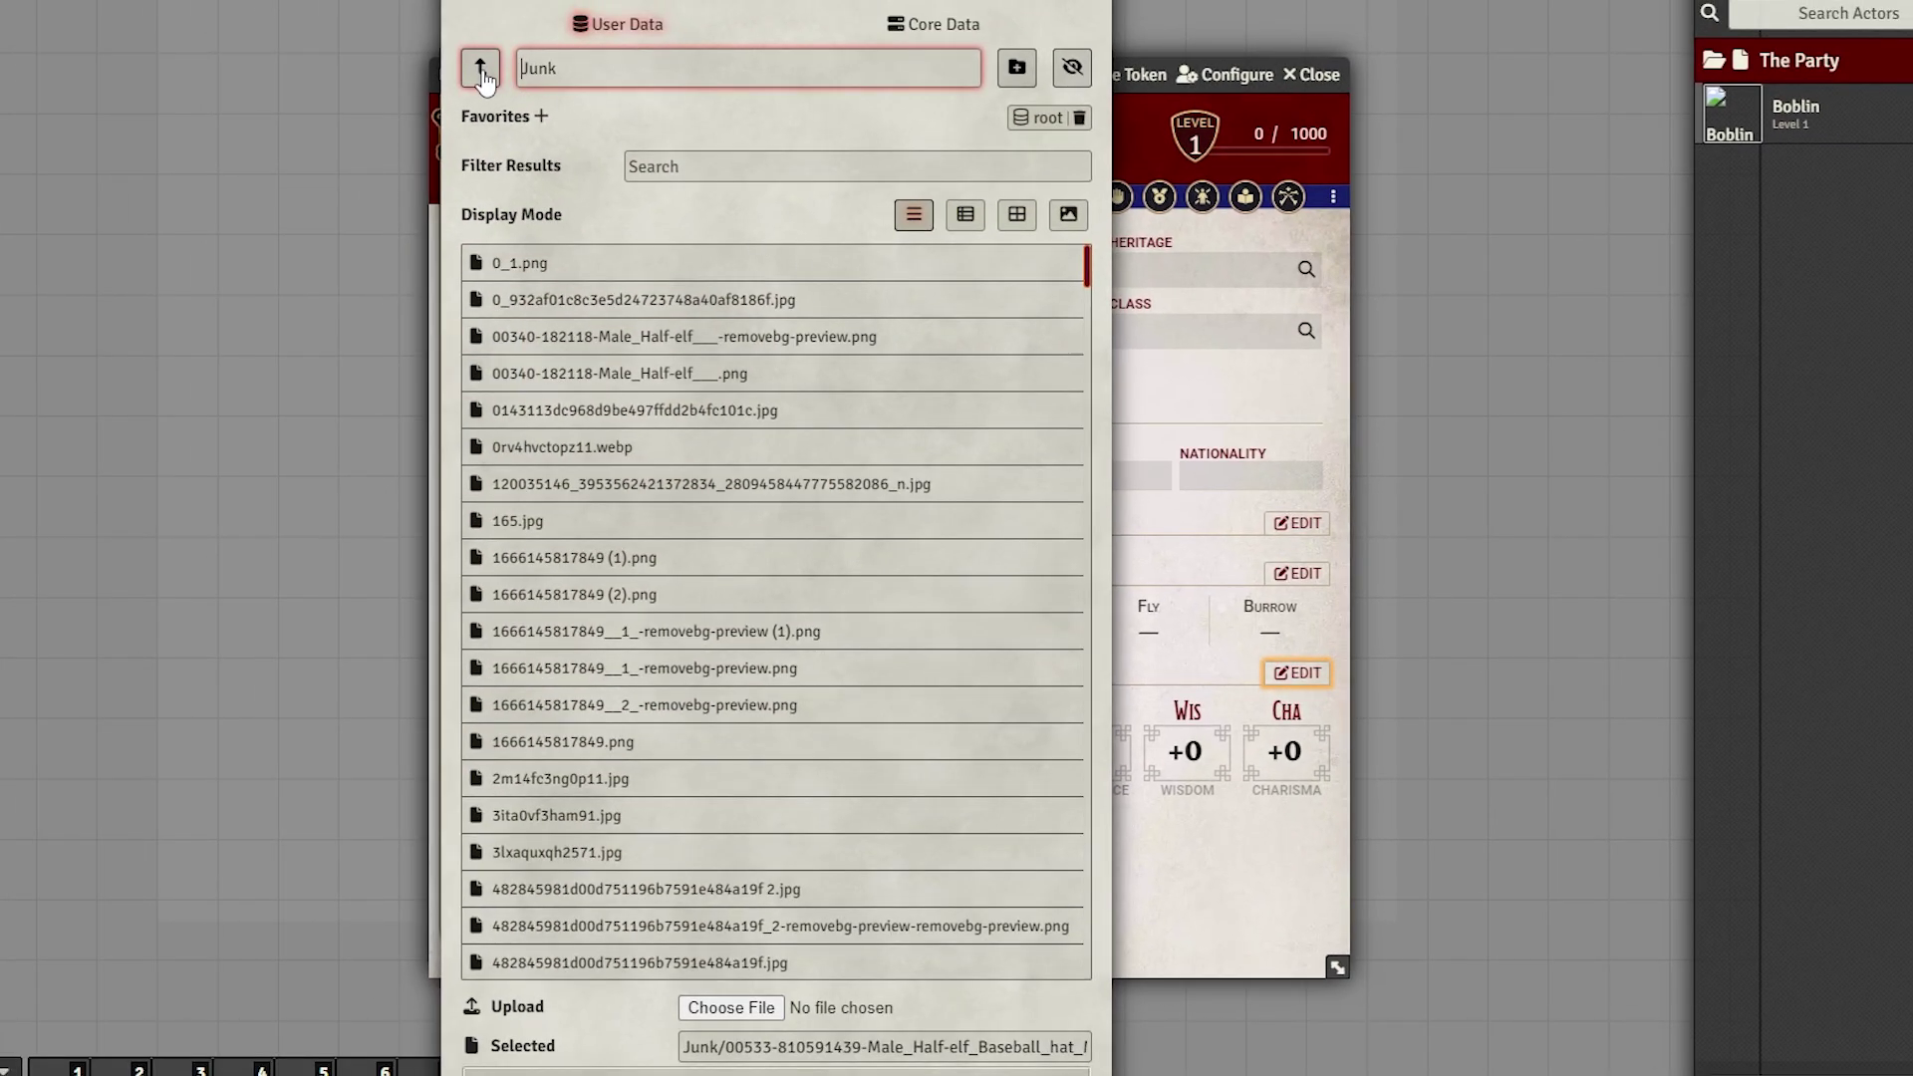
click(480, 70)
click(529, 337)
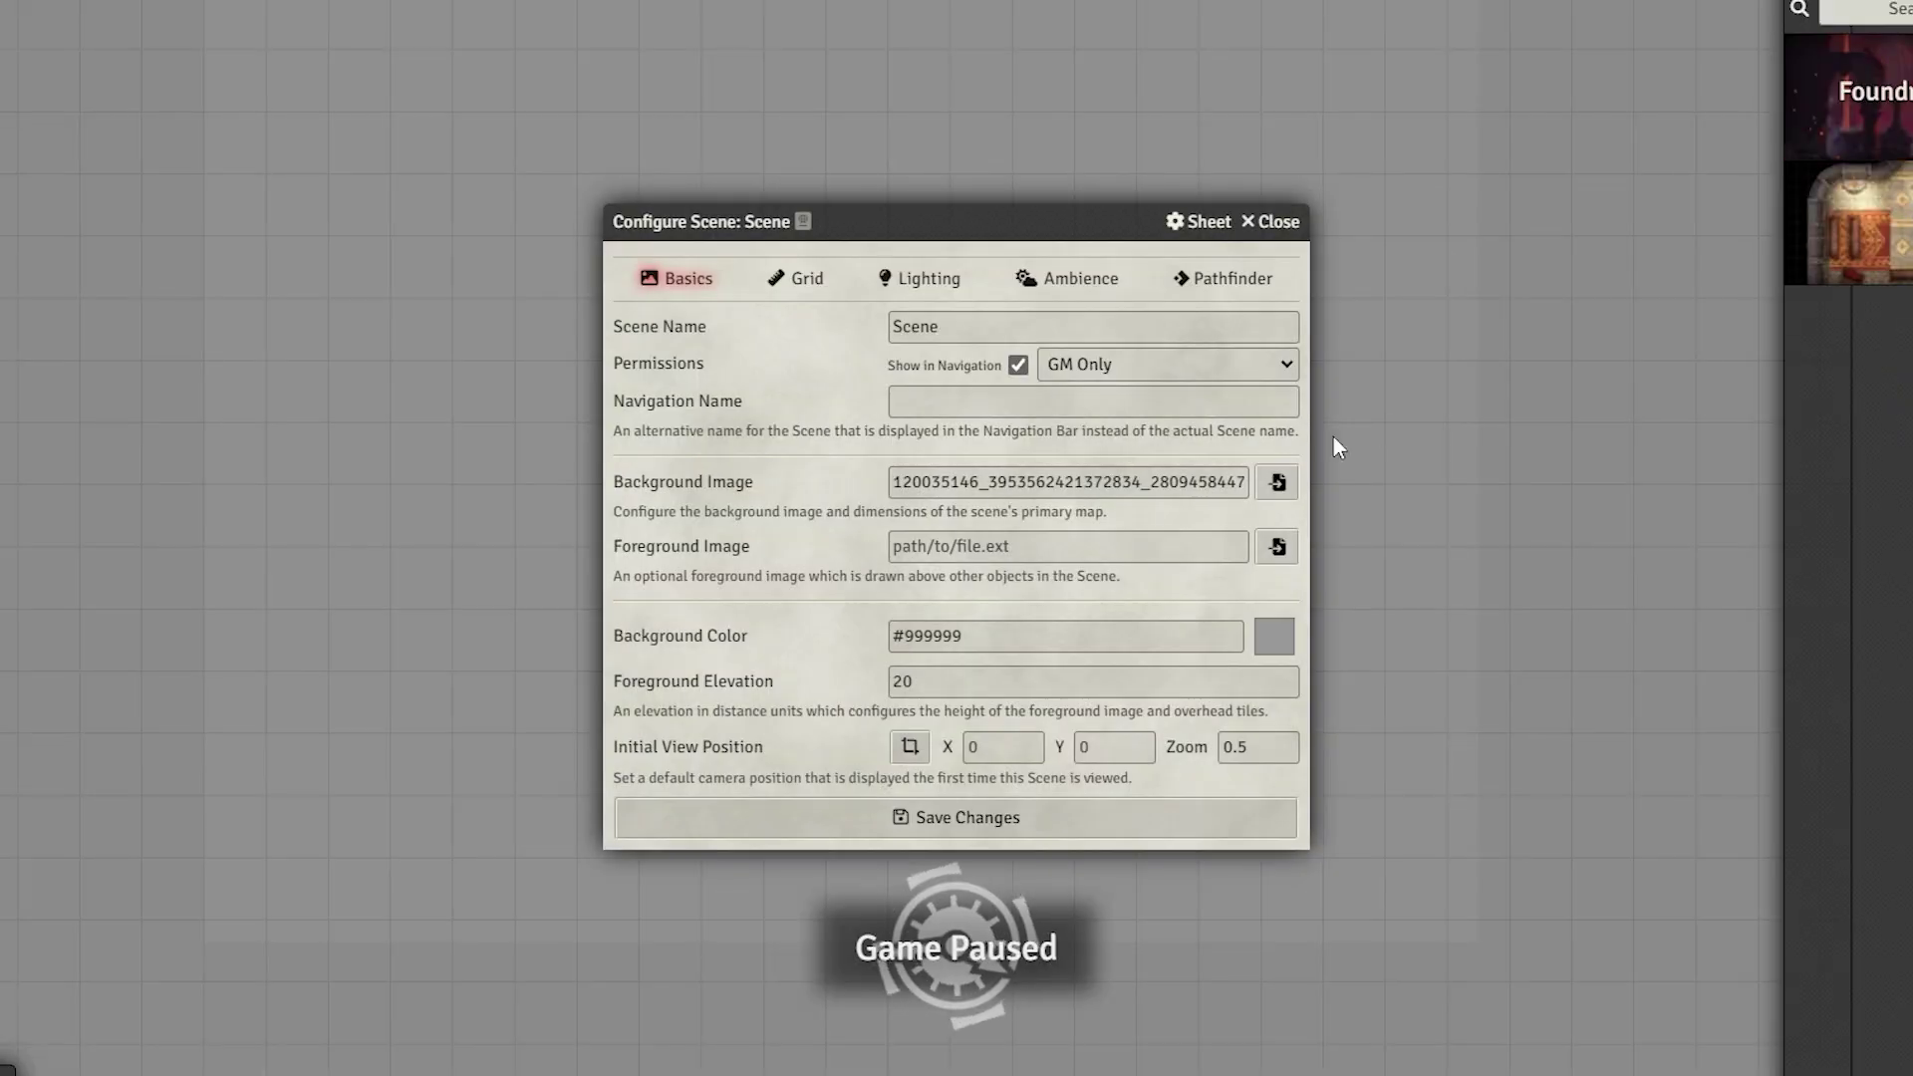
Step: Open the file browser for the scene's background image
click(1279, 496)
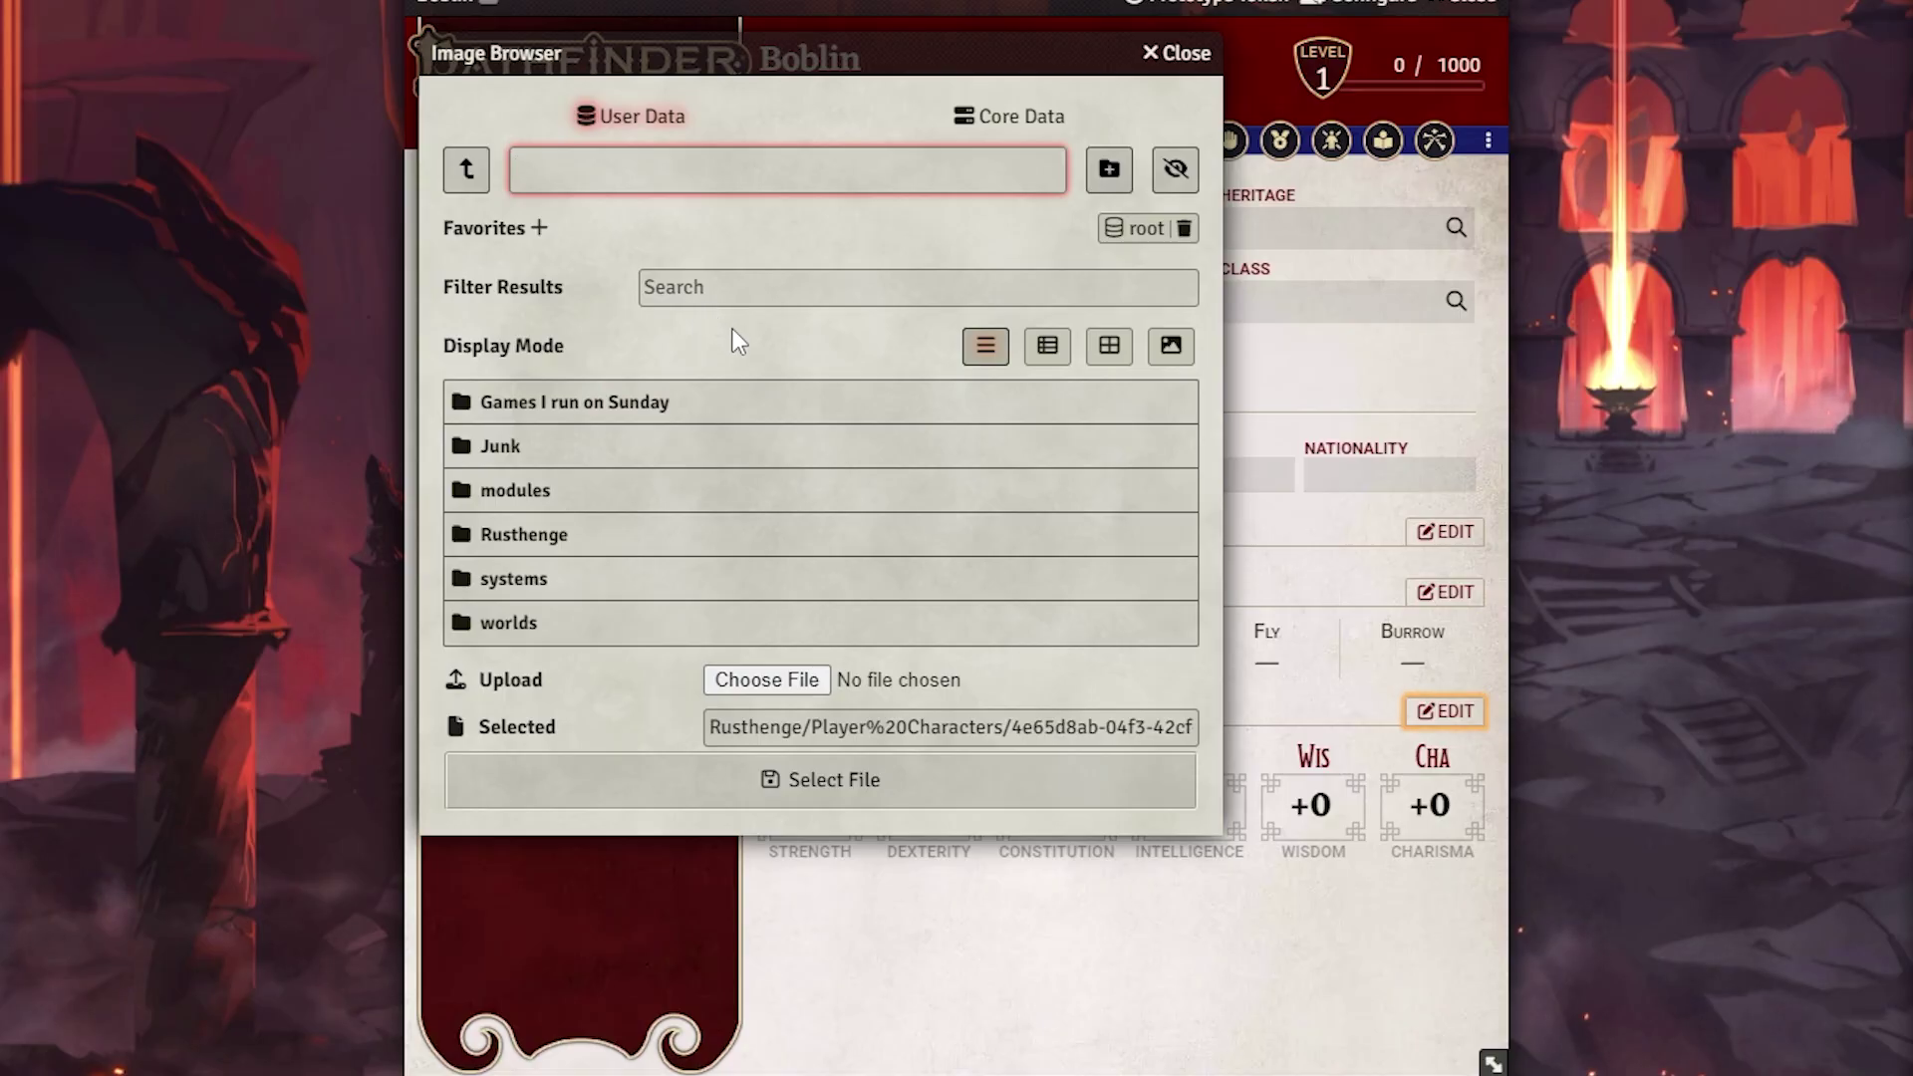
Step: Open the folder Games I run on Sunday/Triumph of the Tusk/PCs (Tott) in Boblin's image browser and add it to the favorites
click(679, 414)
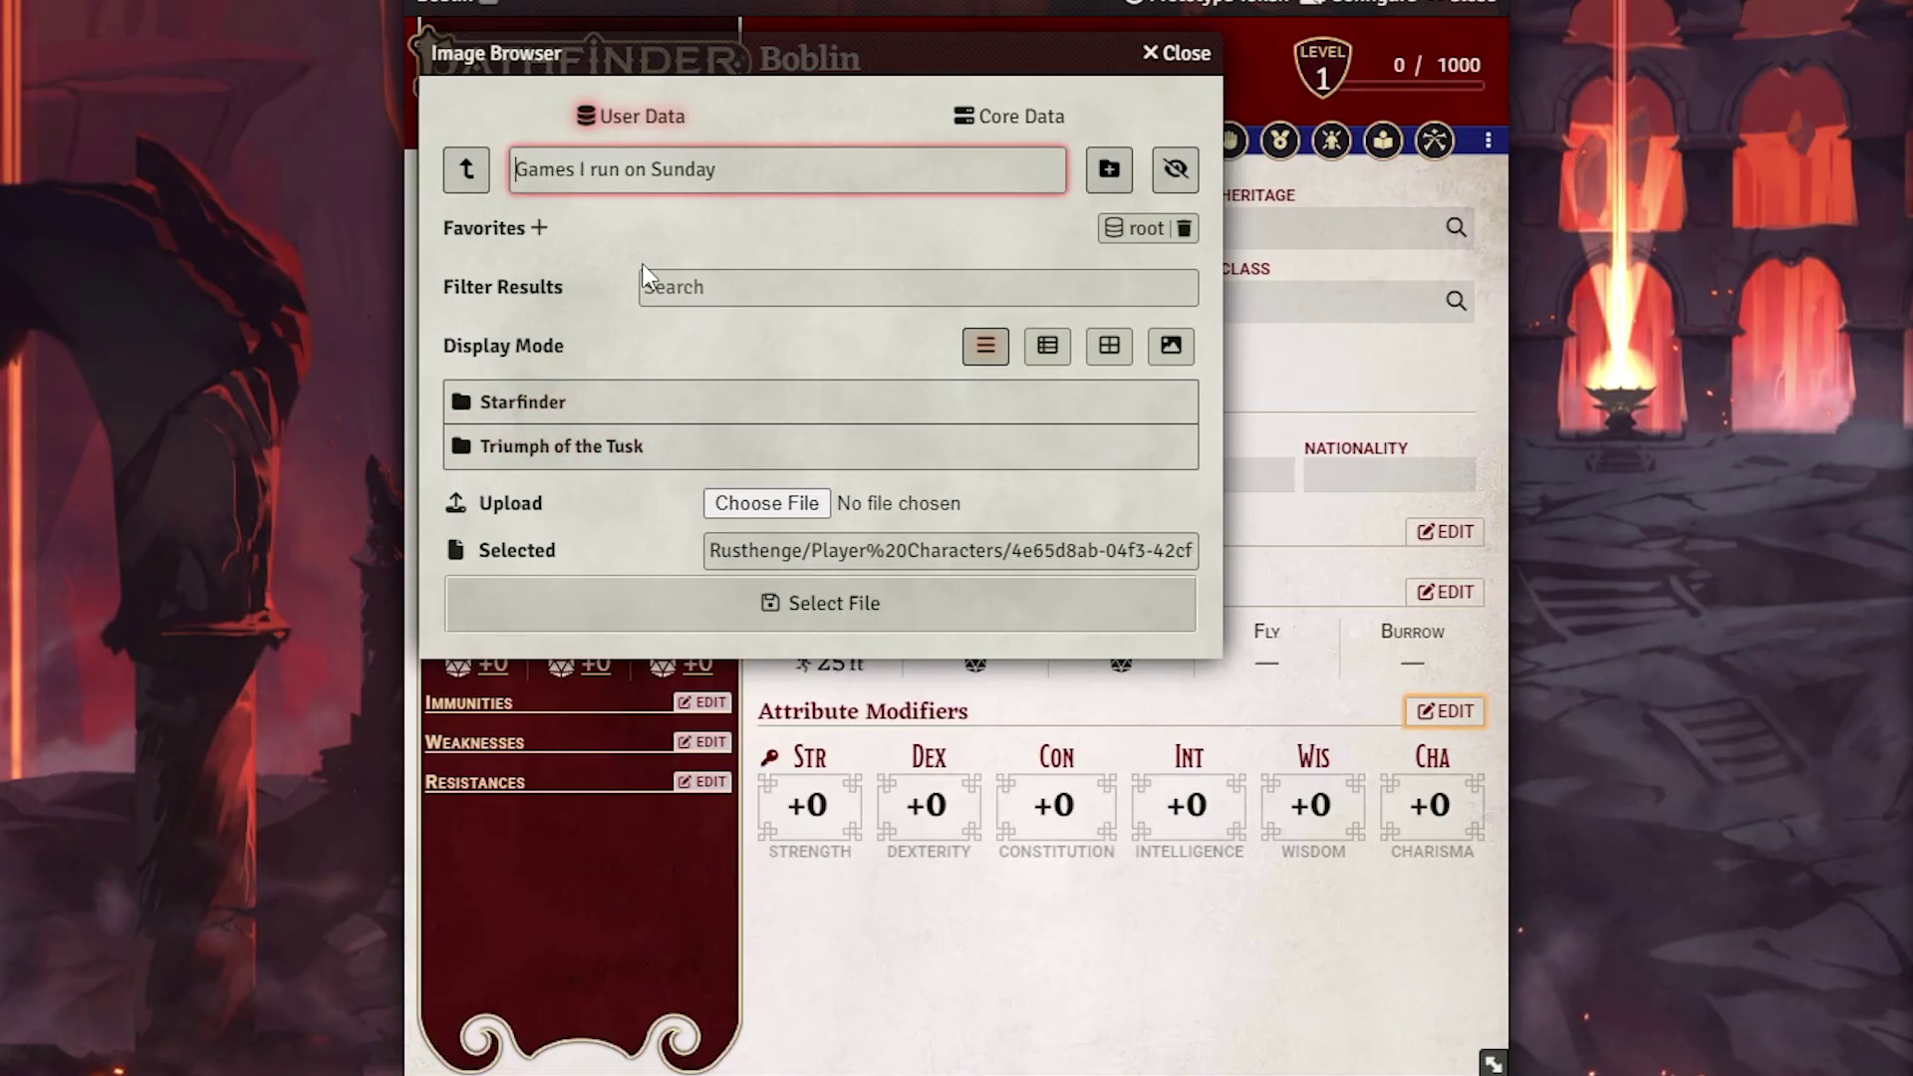
click(603, 456)
click(604, 426)
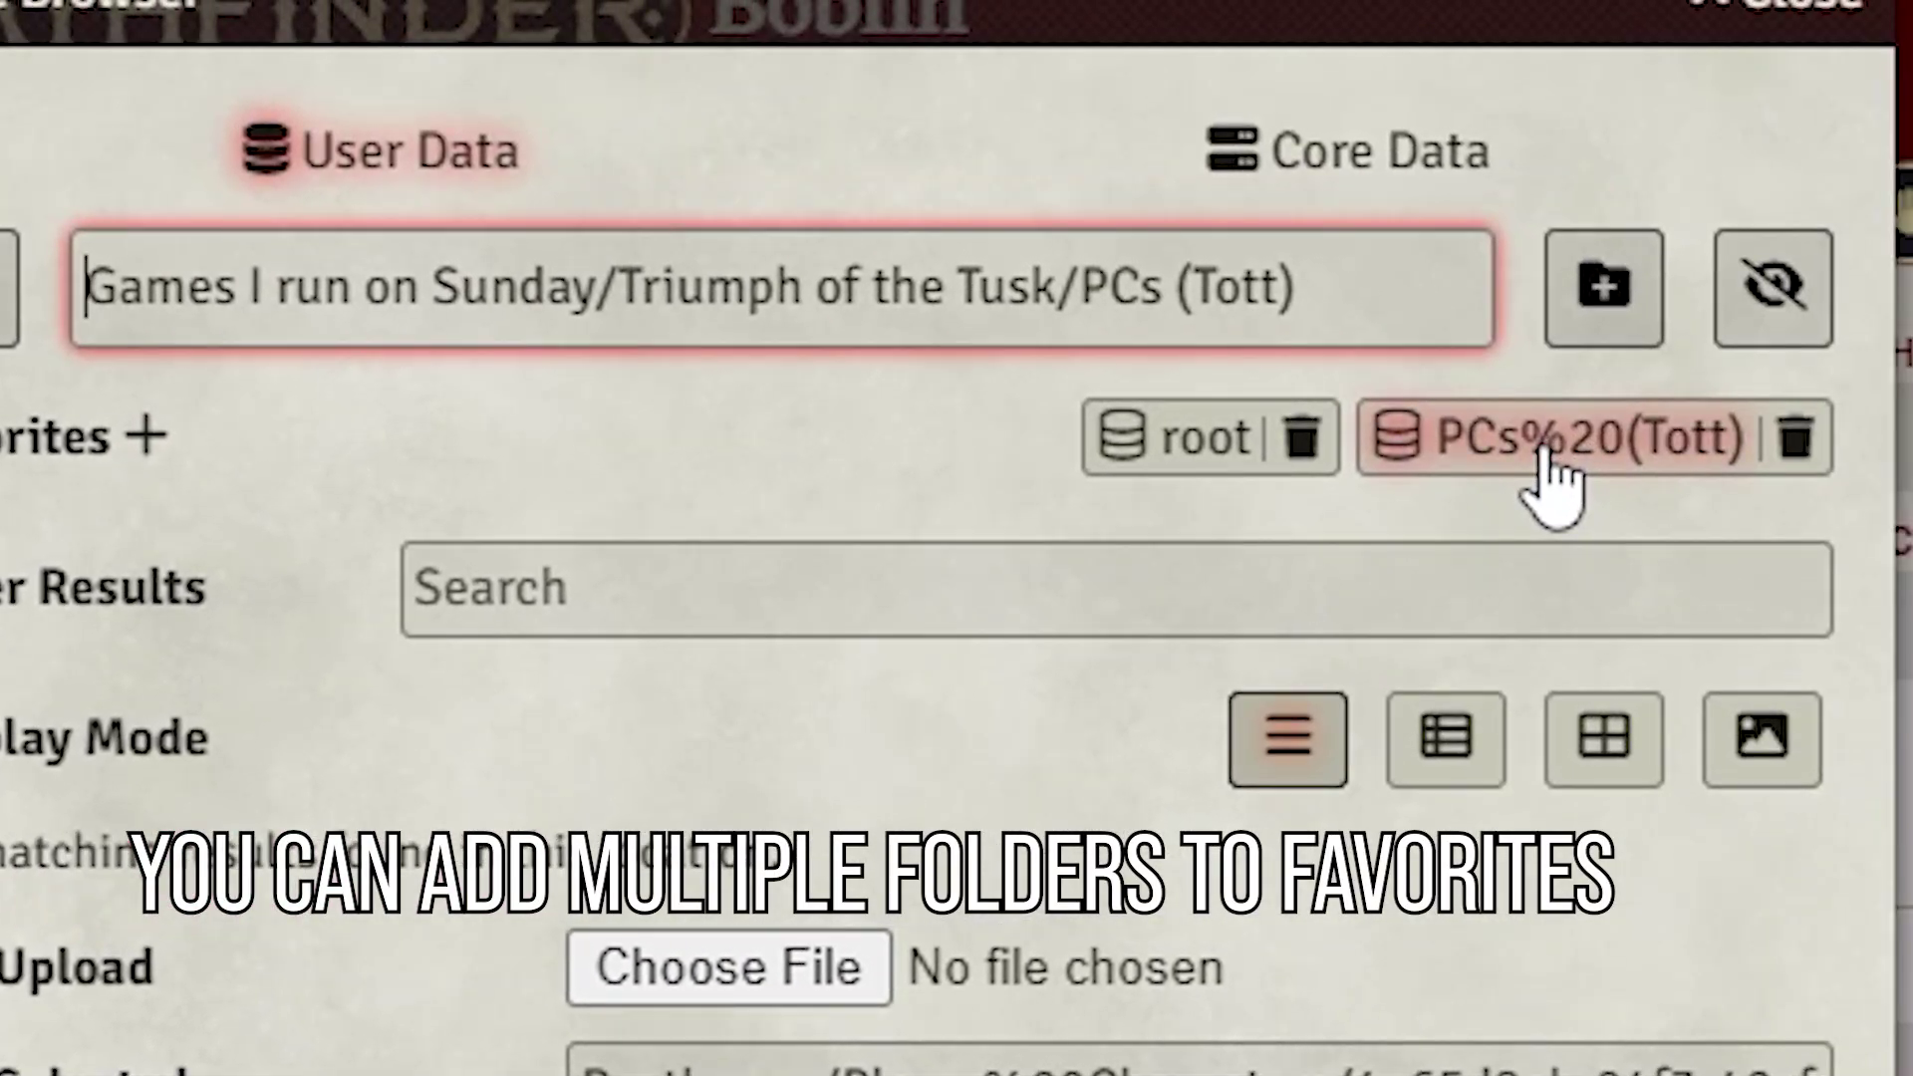
Step: Try out the PCs (Tott) favorite by returning to the root folder and jumping back to the favorited folder
click(1545, 469)
click(615, 269)
click(615, 269)
click(159, 274)
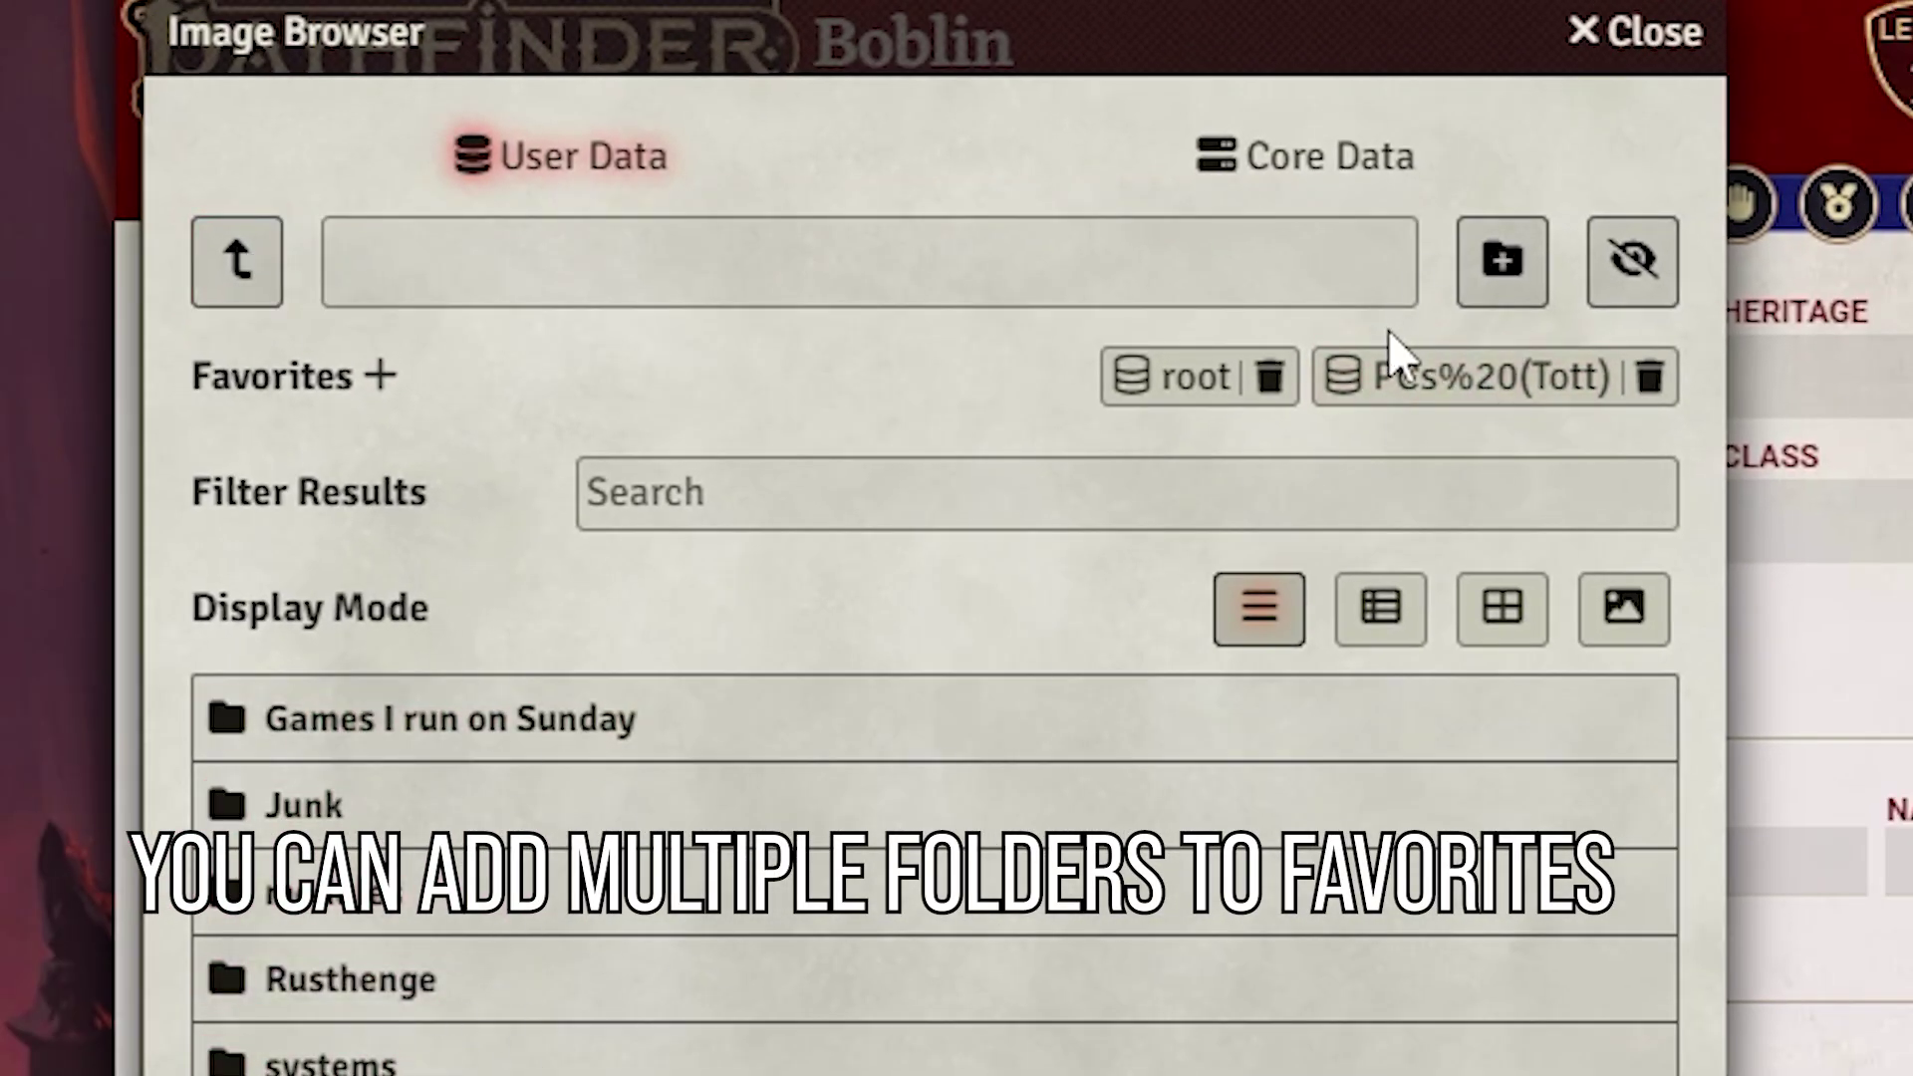
click(1395, 376)
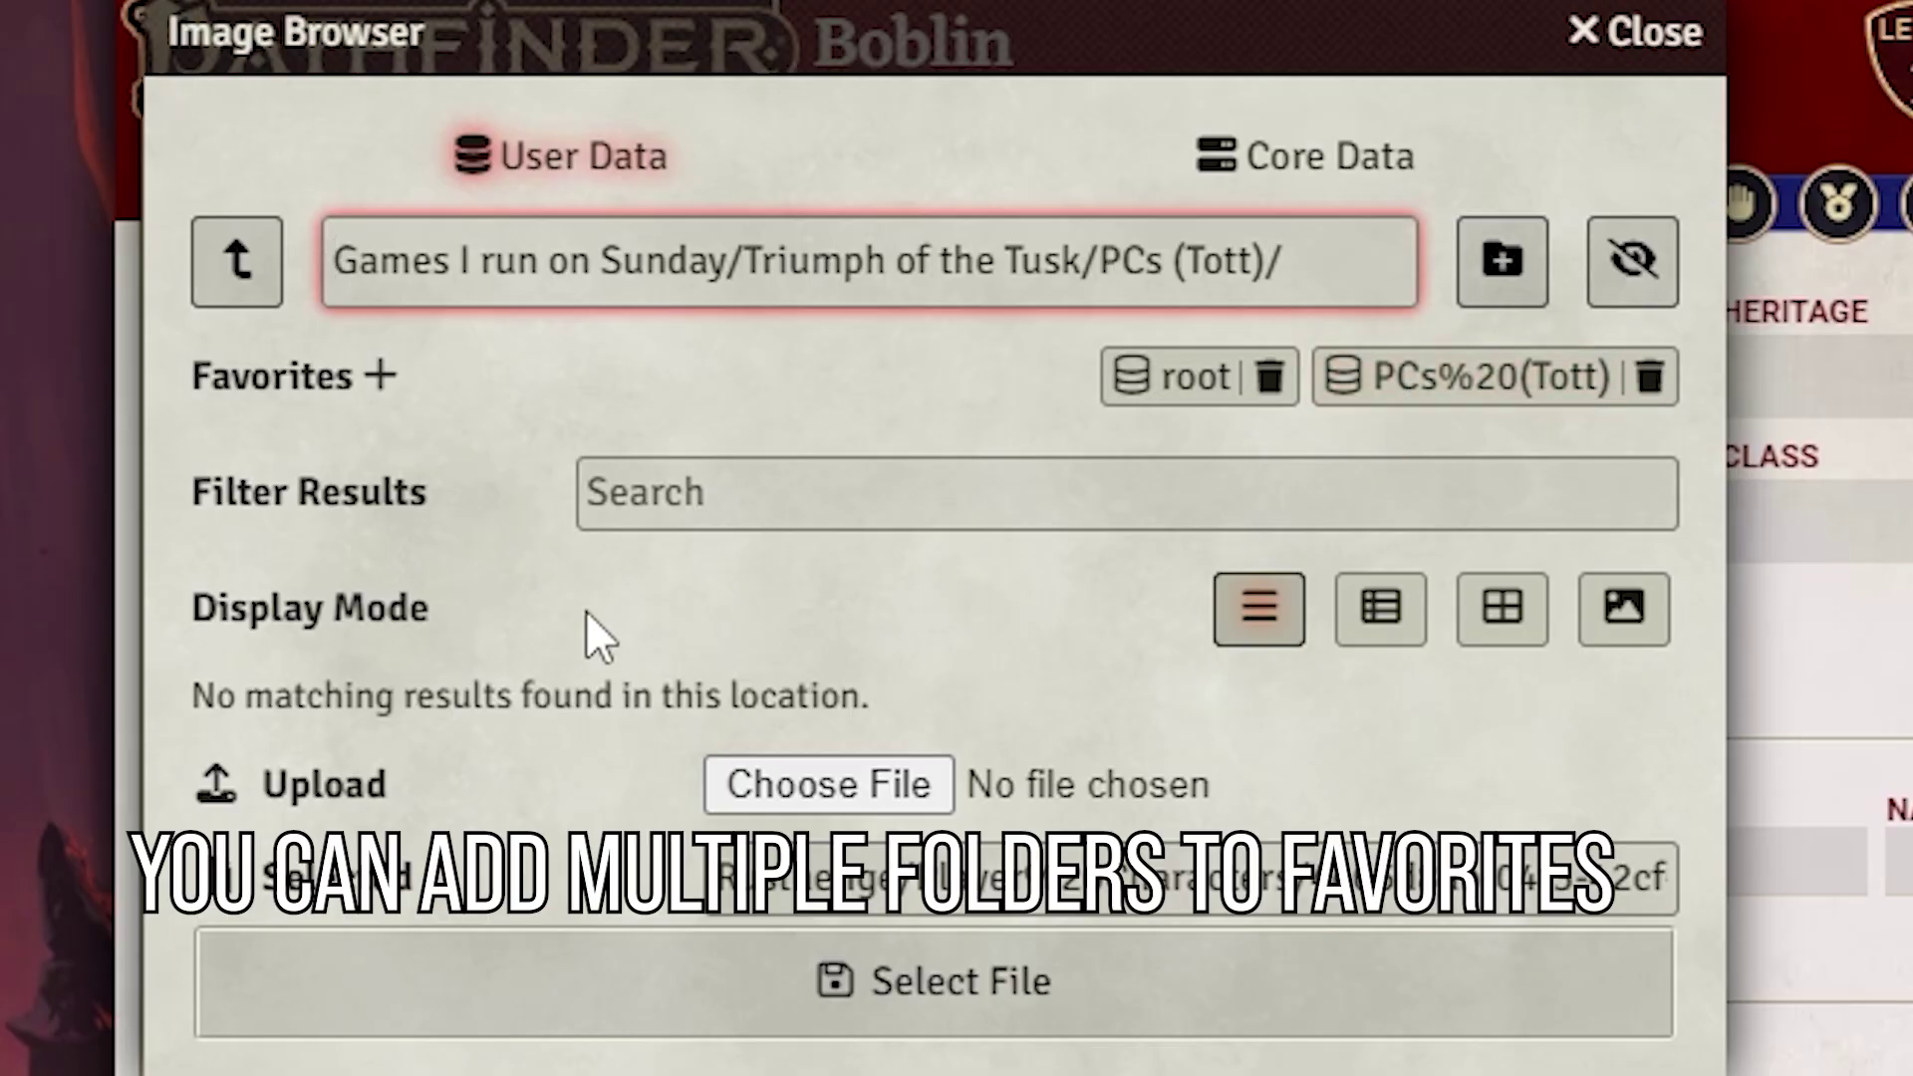